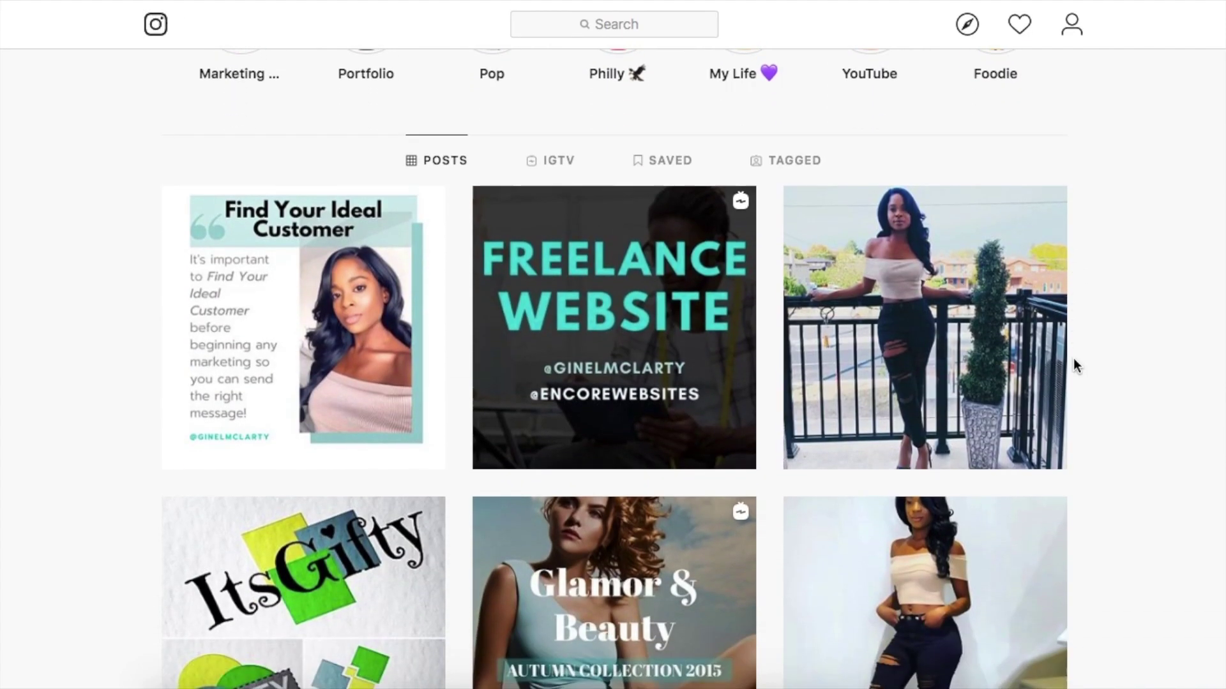
scroll(1073, 358, "up", 3)
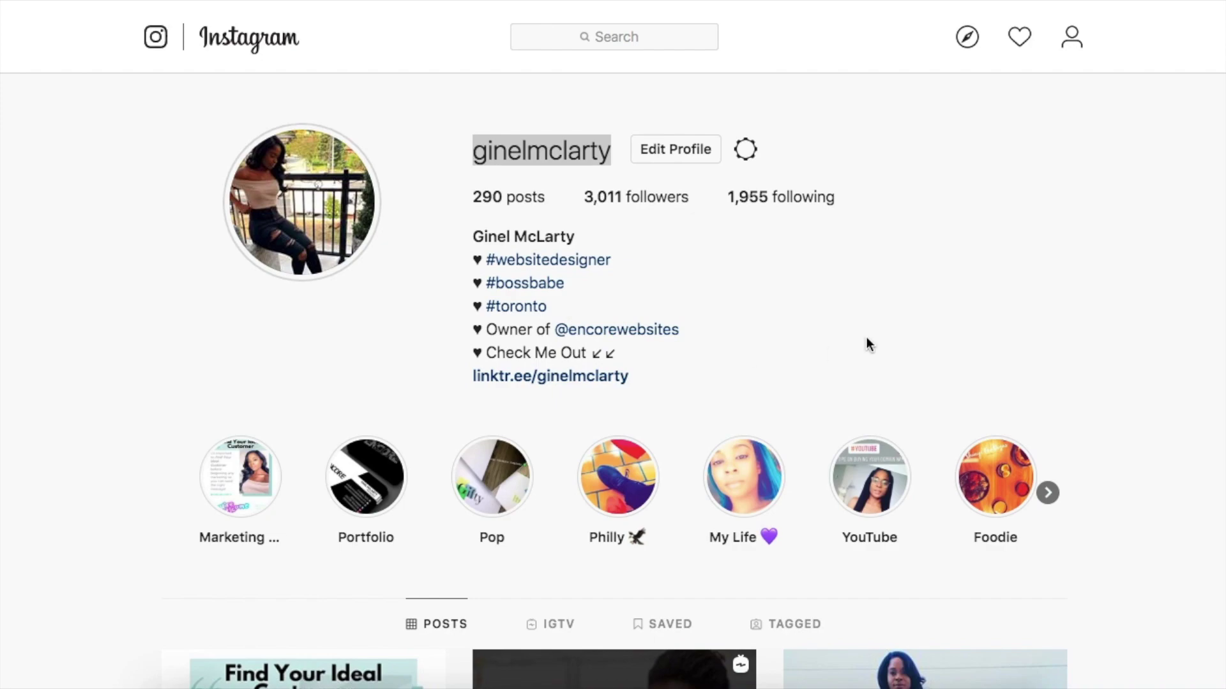
Browse the open web page, then swipe over to the desktop space.
scroll(865, 344, "down", 7)
scroll(865, 336, "down", 15)
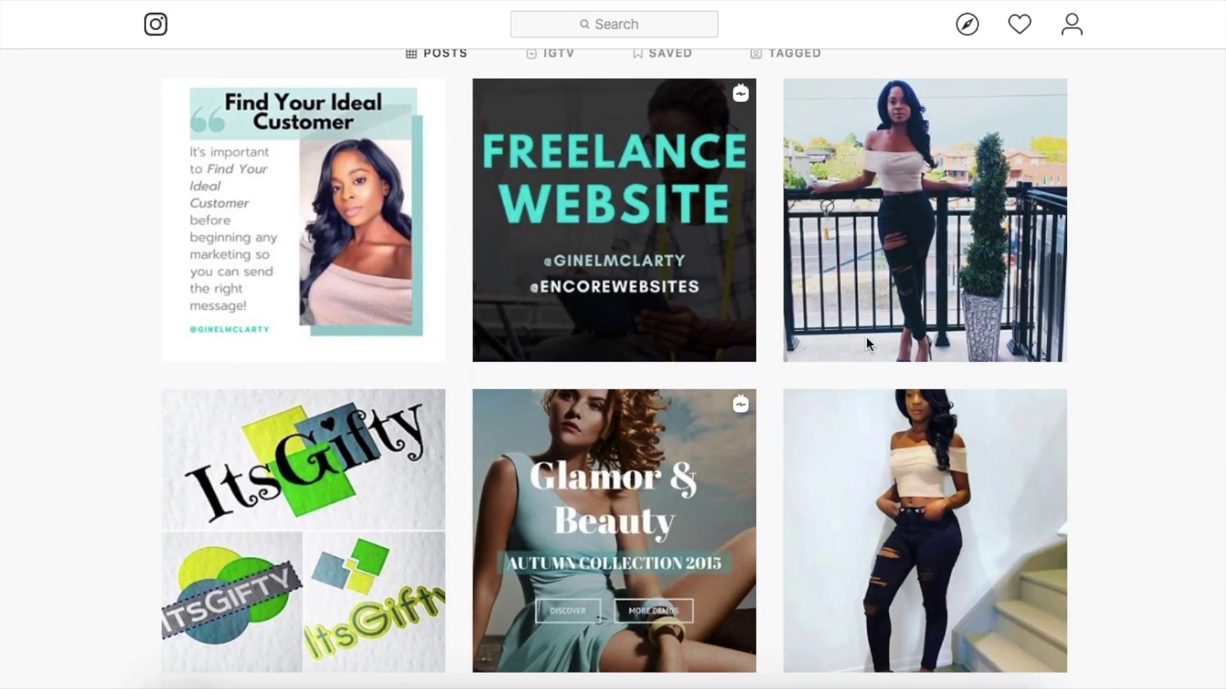
scroll(867, 337, "up", 20)
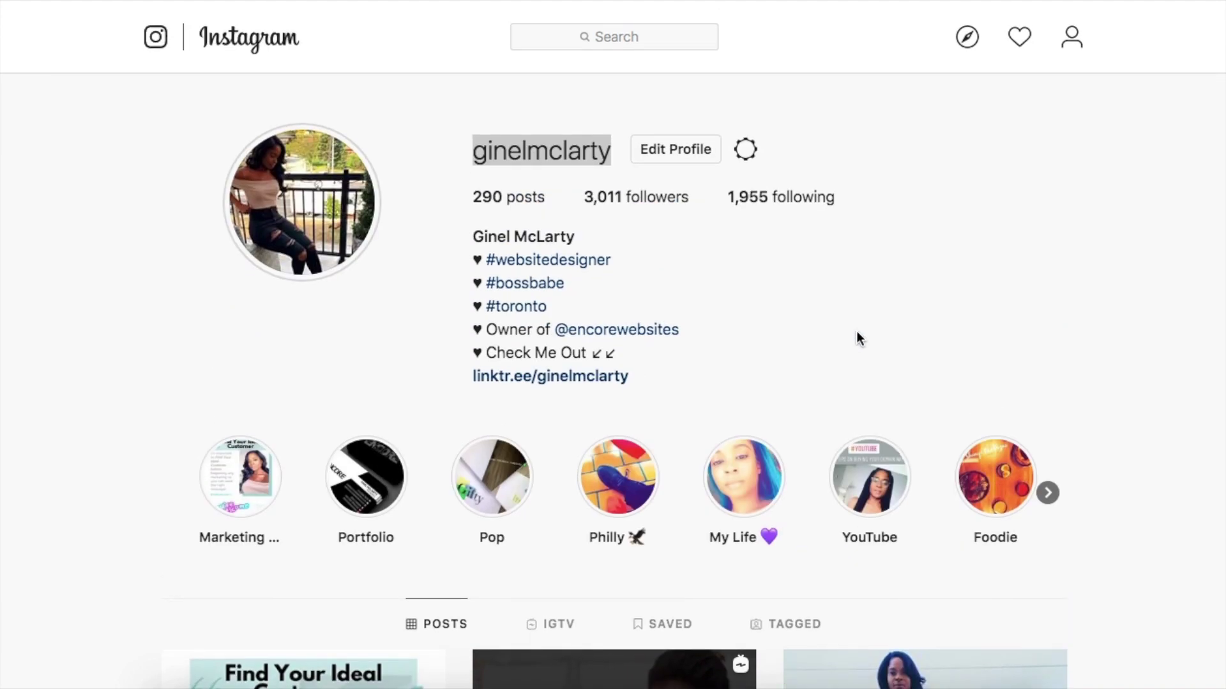
mouse_move(943, 683)
scroll(955, 309, "down", 10)
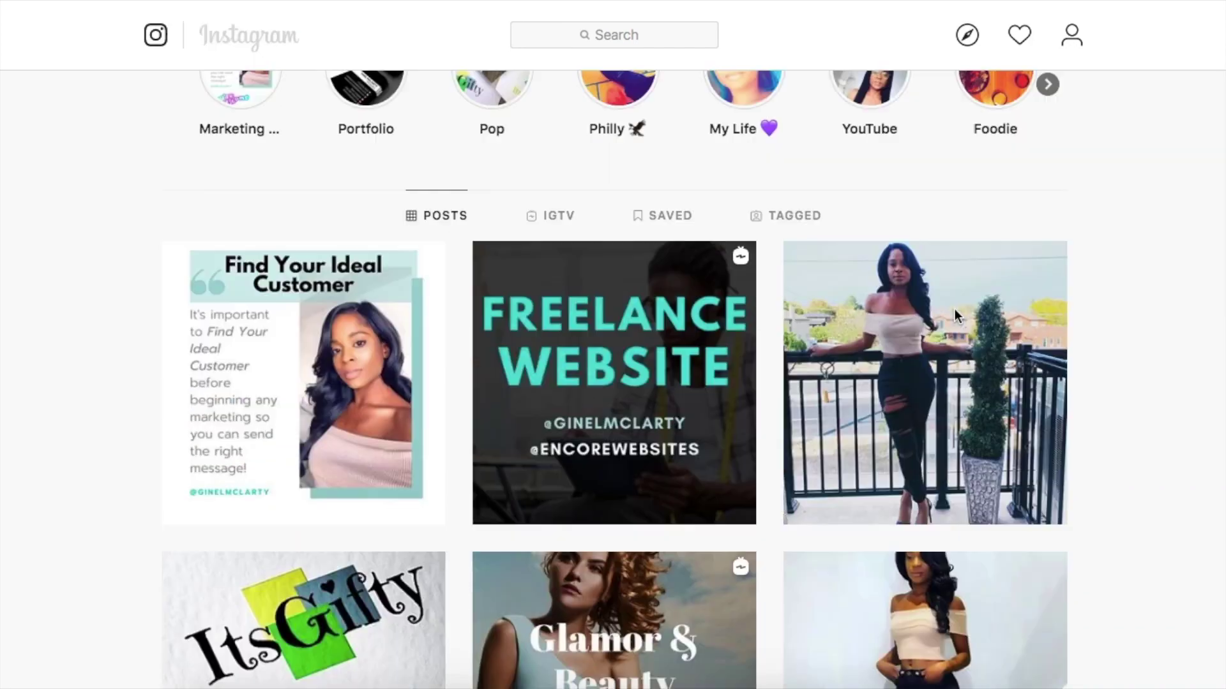
scroll(954, 309, "up", 10)
scroll(955, 310, "down", 10)
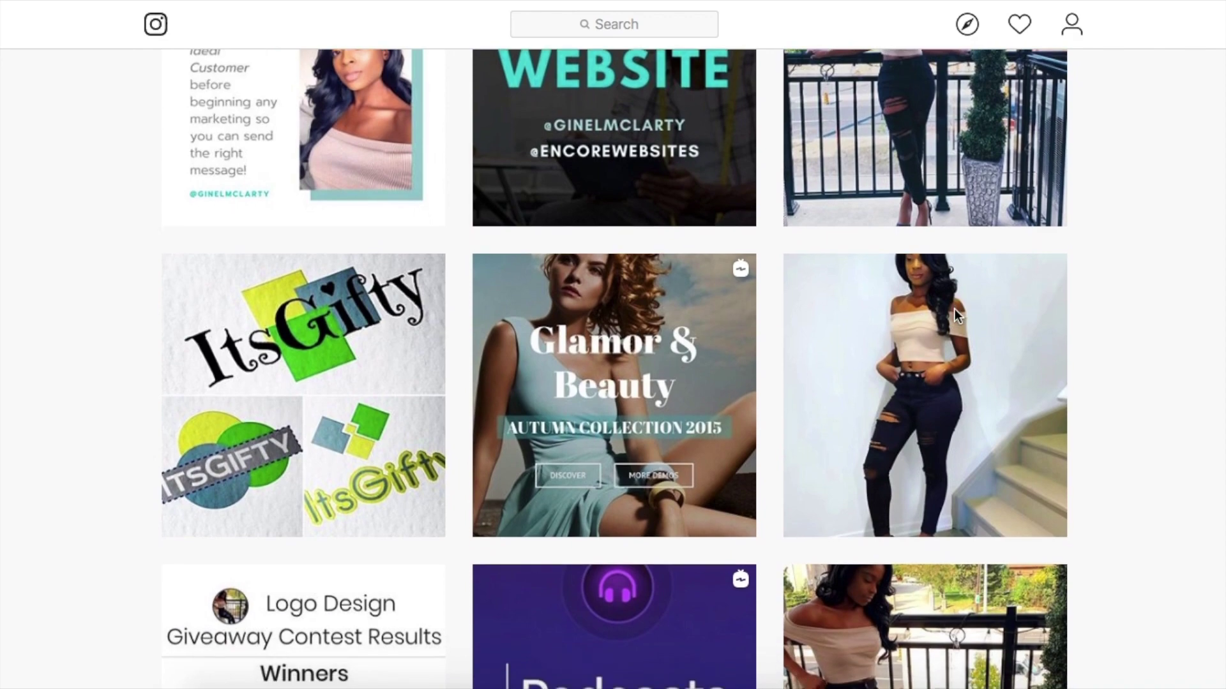
scroll(955, 310, "down", 15)
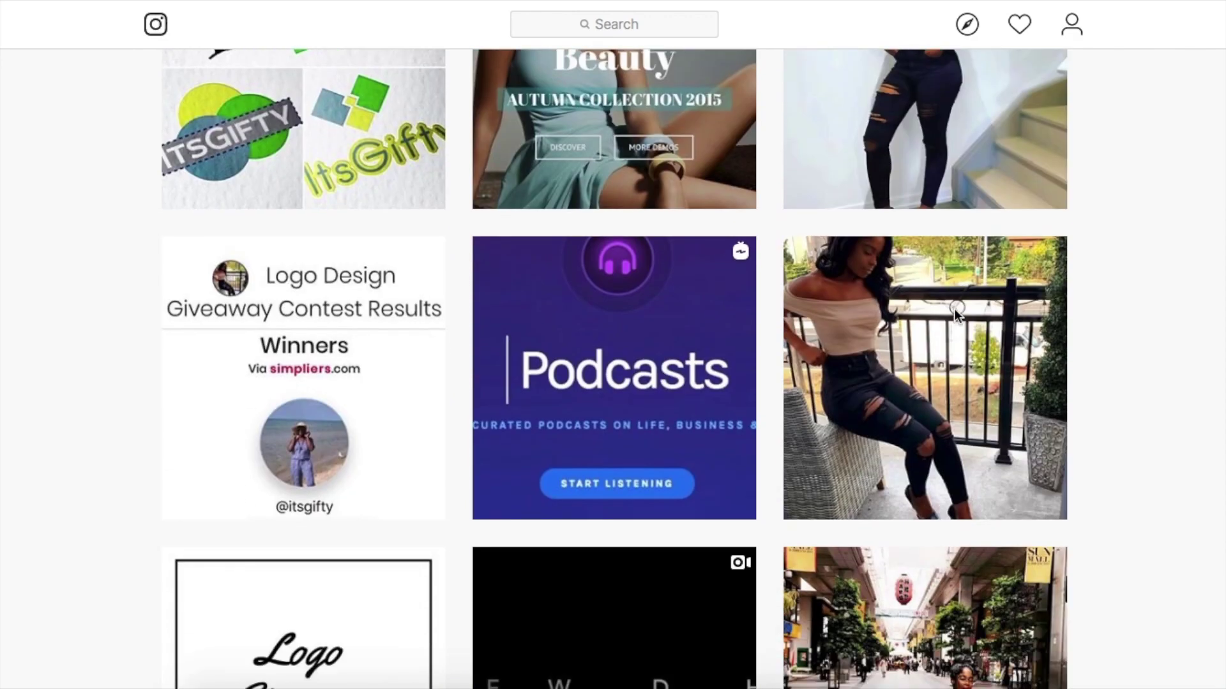
scroll(954, 309, "down", 6)
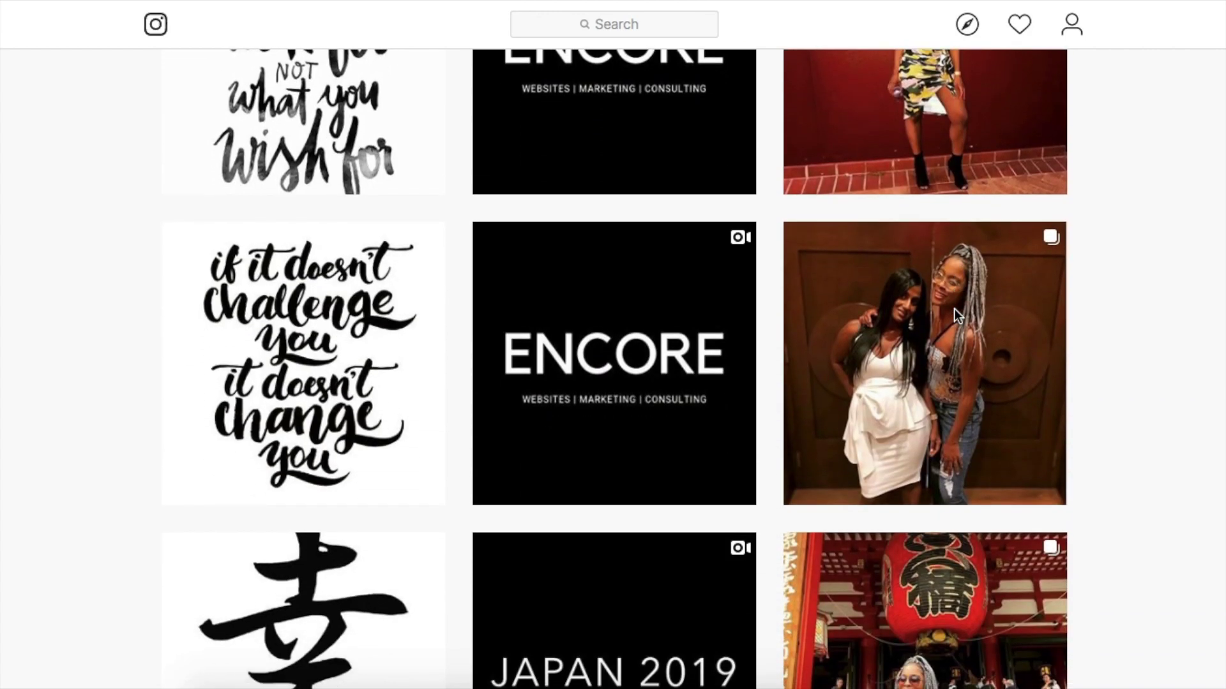
scroll(955, 310, "down", 6)
scroll(955, 309, "down", 4)
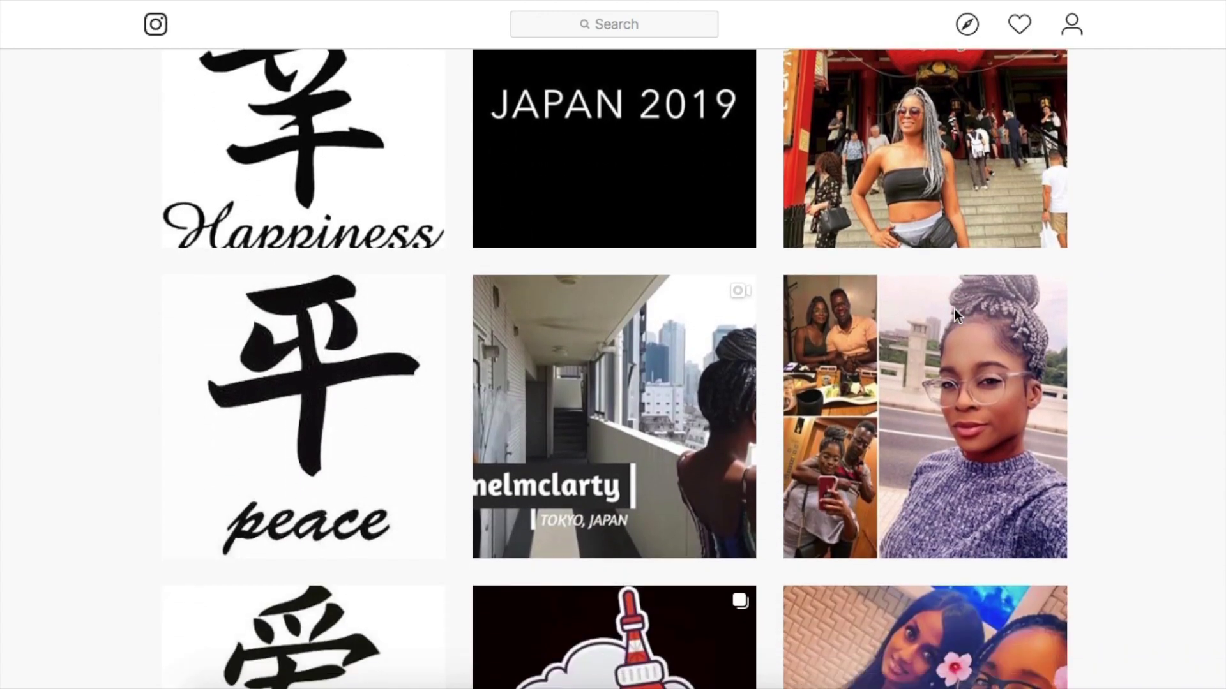
scroll(954, 309, "up", 2)
scroll(954, 310, "up", 15)
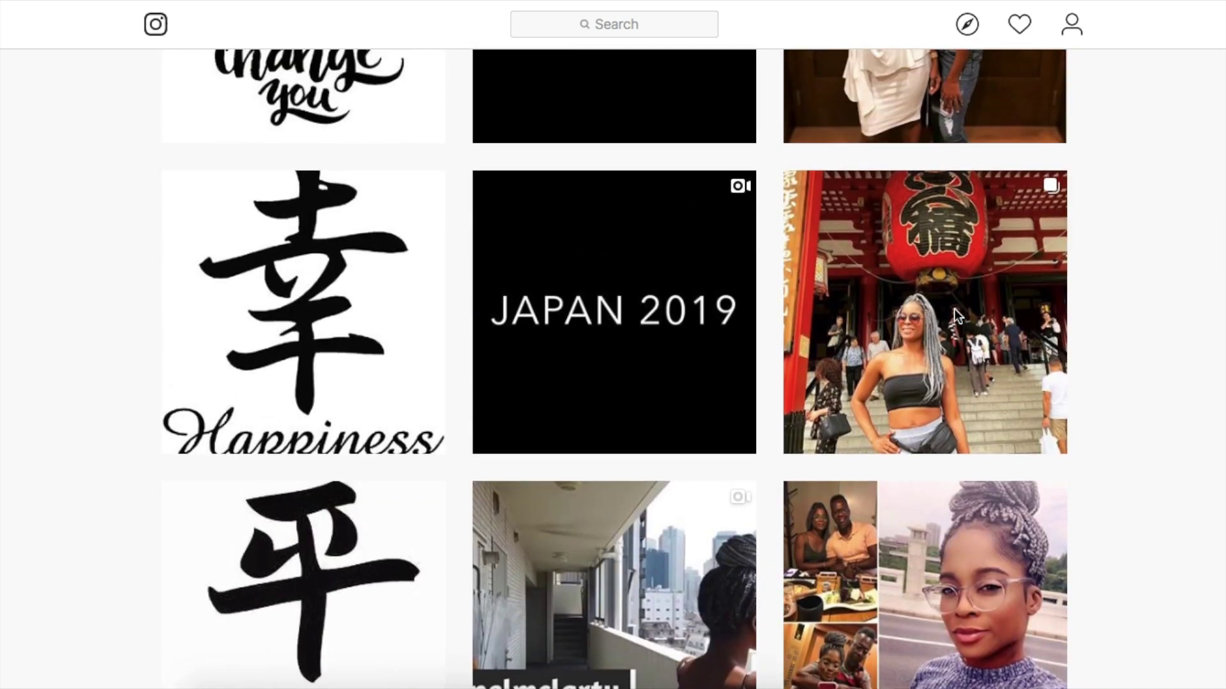
scroll(955, 310, "up", 5)
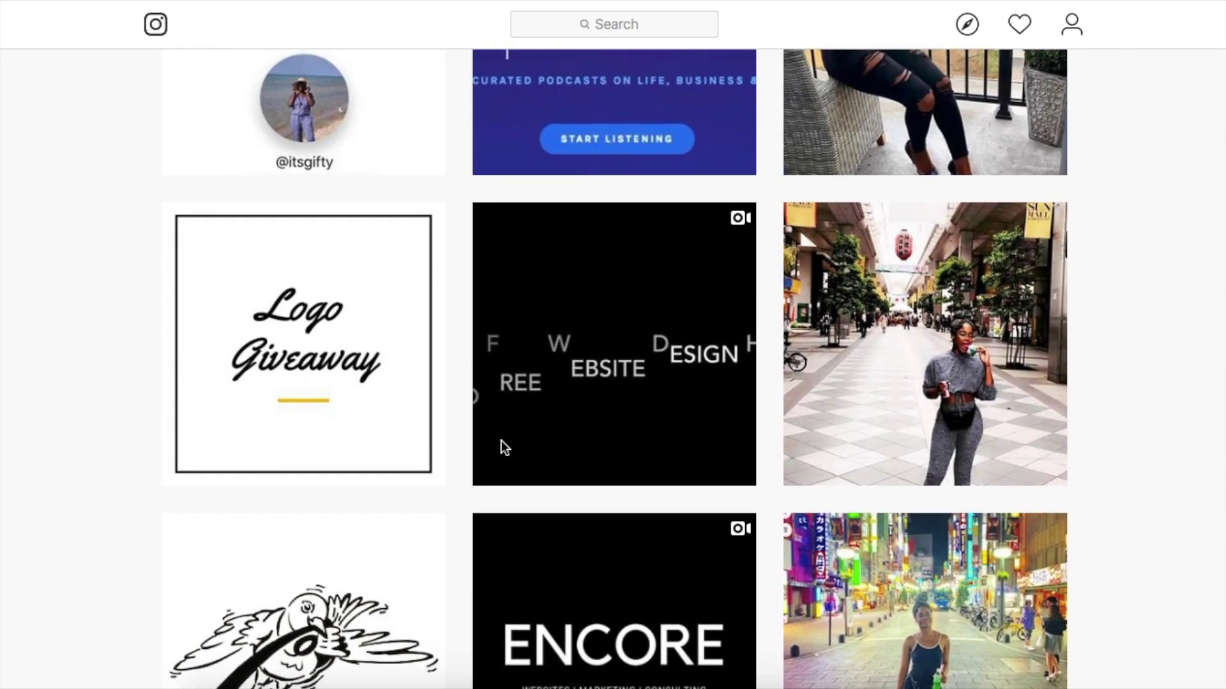
scroll(785, 256, "up", 1)
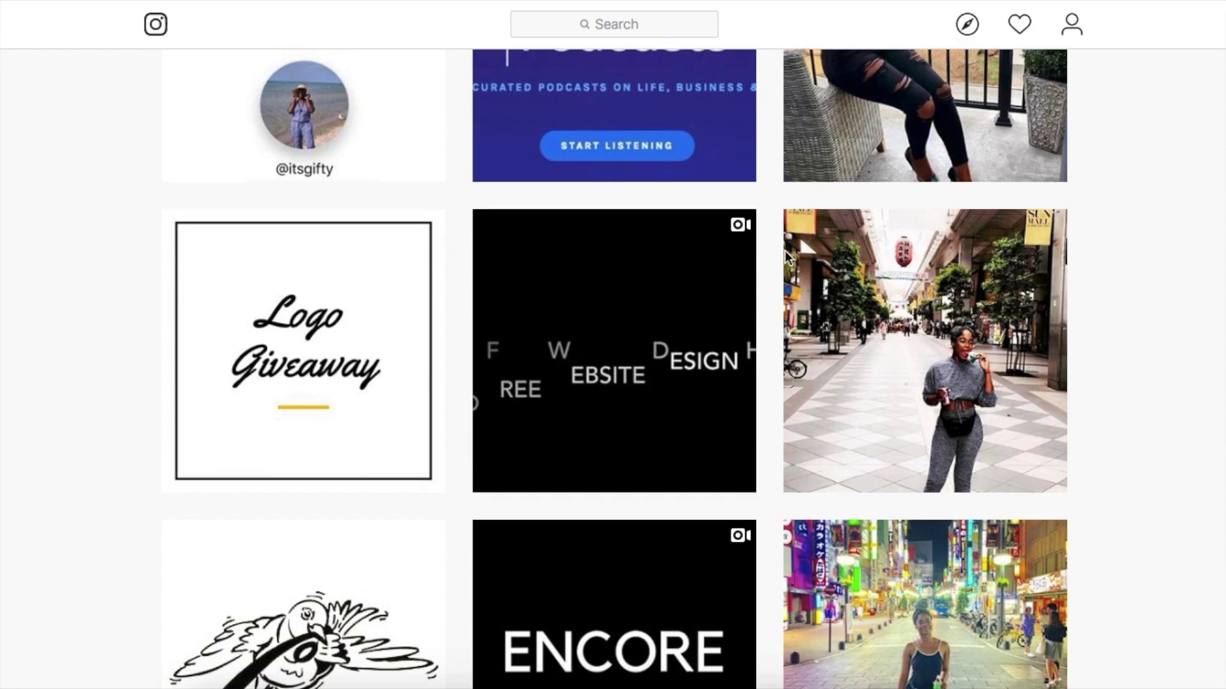
scroll(786, 255, "up", 20)
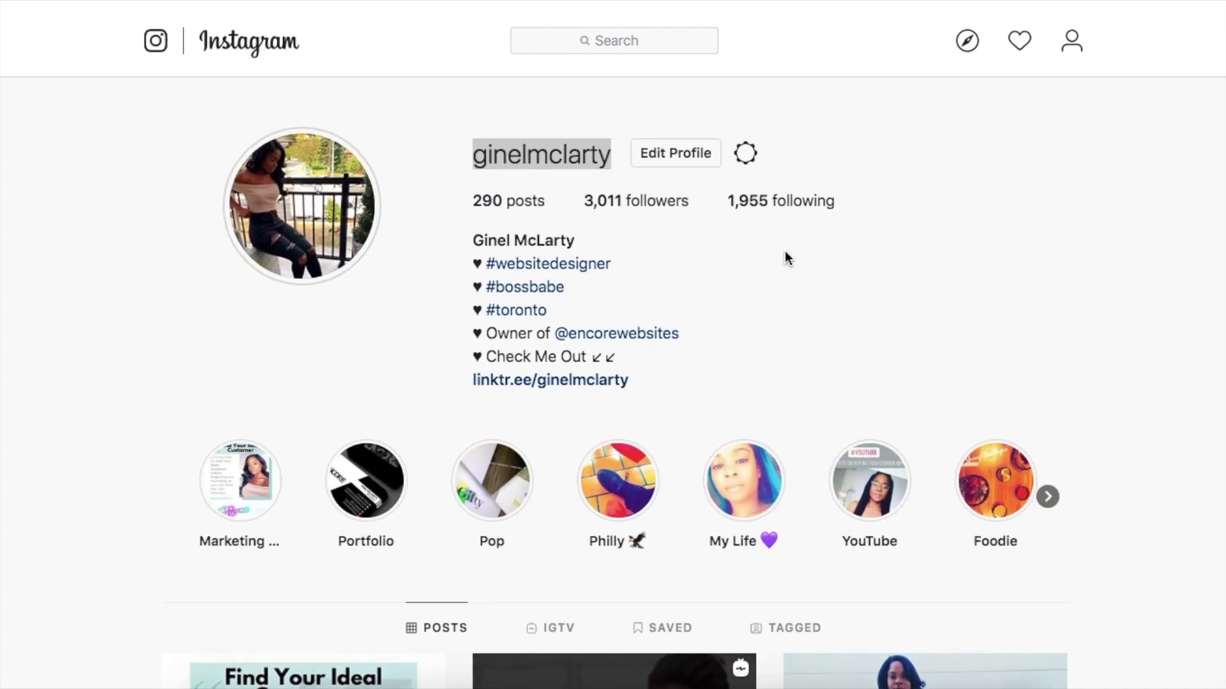
scroll(786, 257, "down", 20)
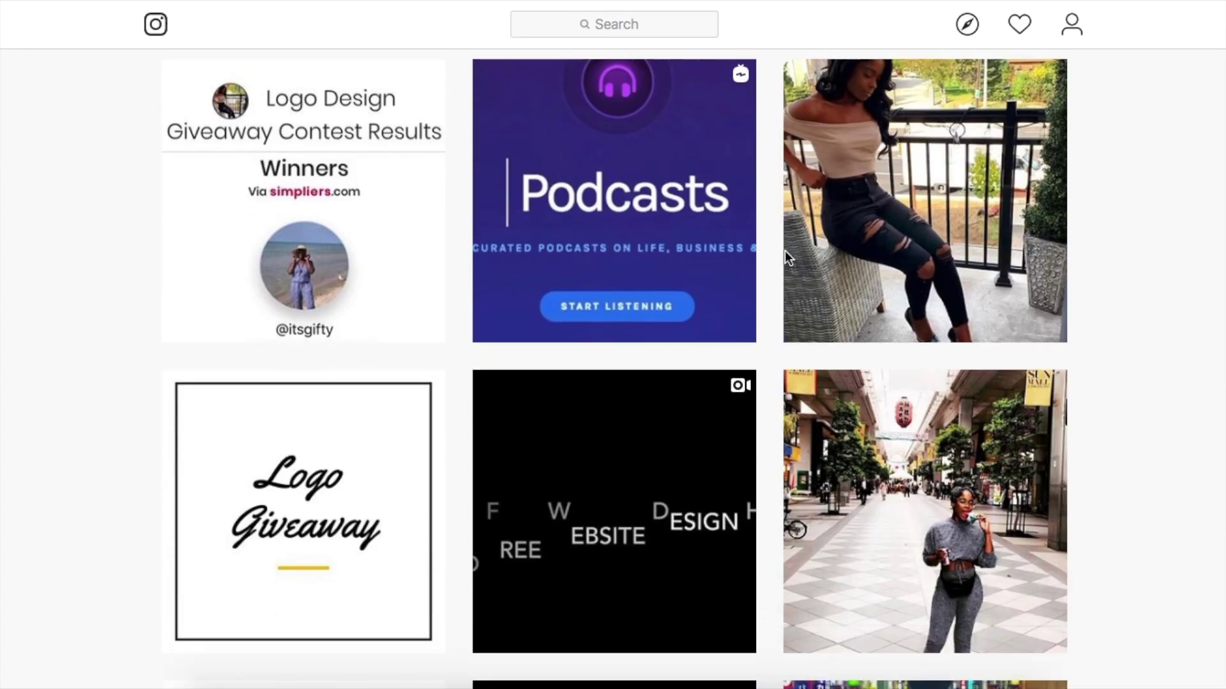
scroll(814, 568, "down", 10)
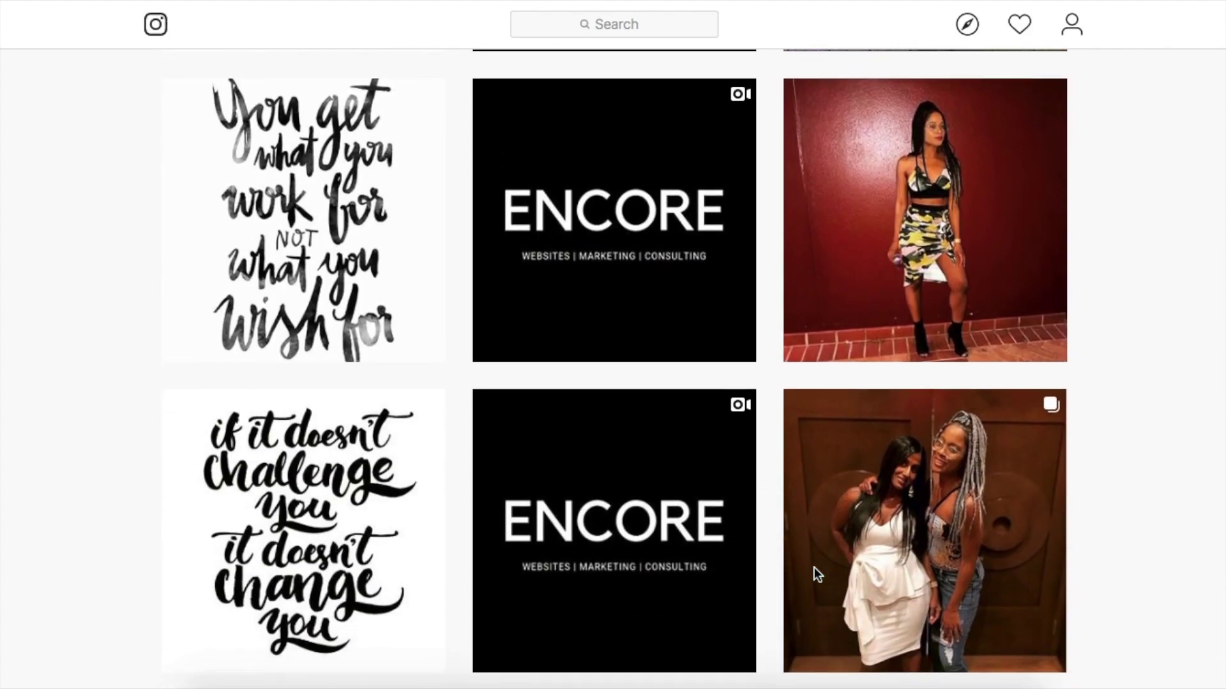
scroll(814, 568, "down", 1)
scroll(814, 568, "up", 20)
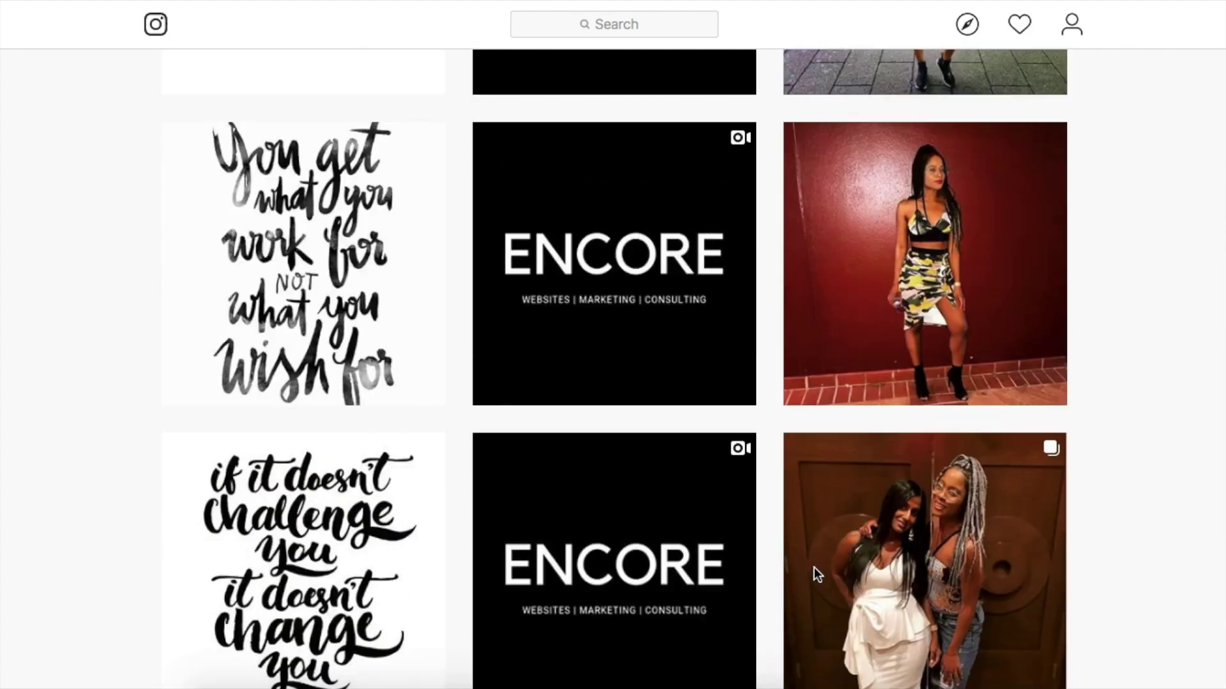
scroll(814, 569, "down", 5)
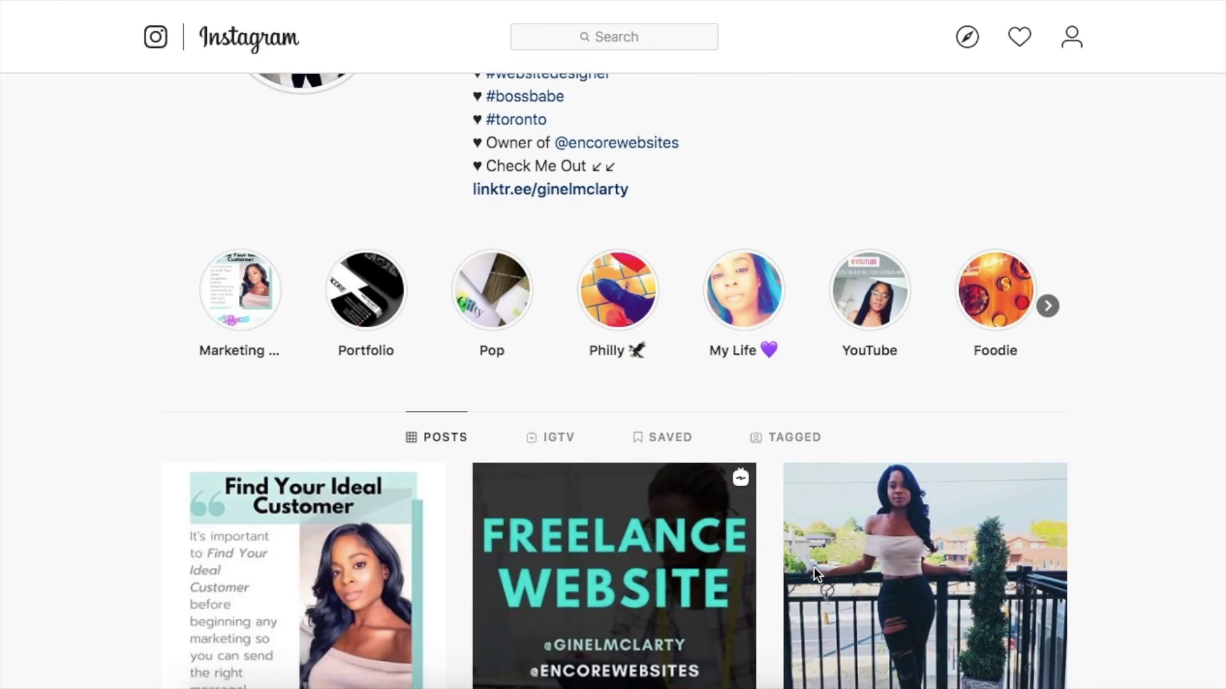
scroll(814, 568, "up", 5)
scroll(814, 568, "down", 10)
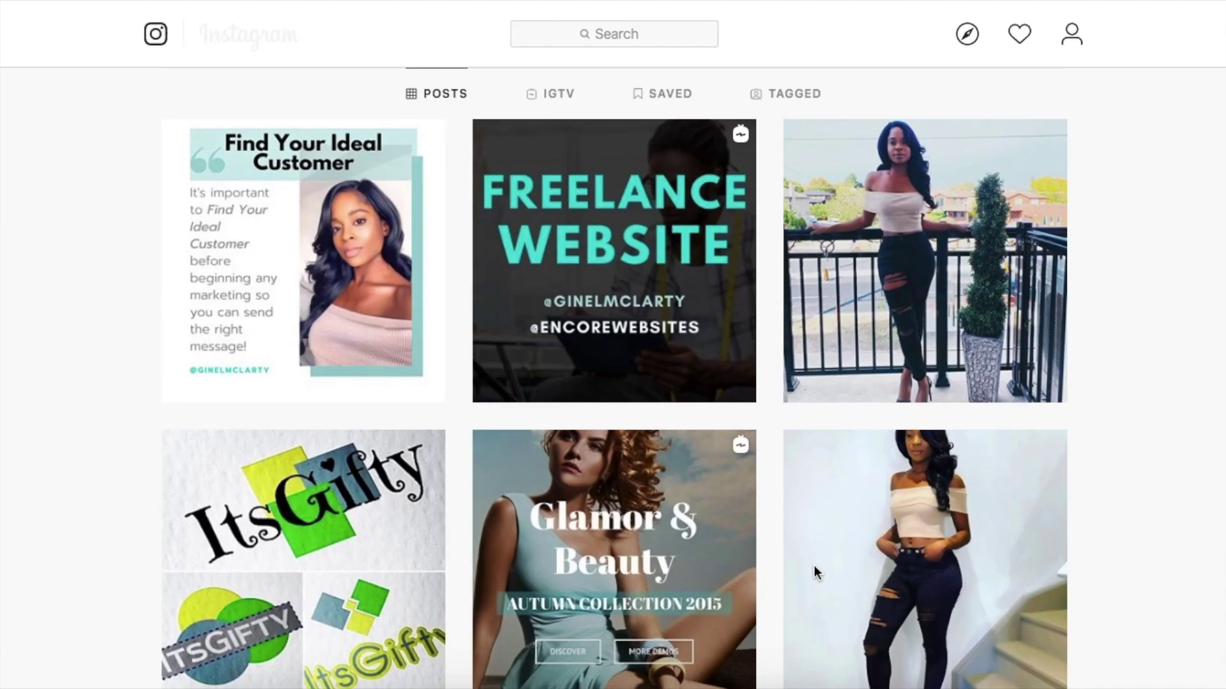
scroll(814, 567, "up", 2)
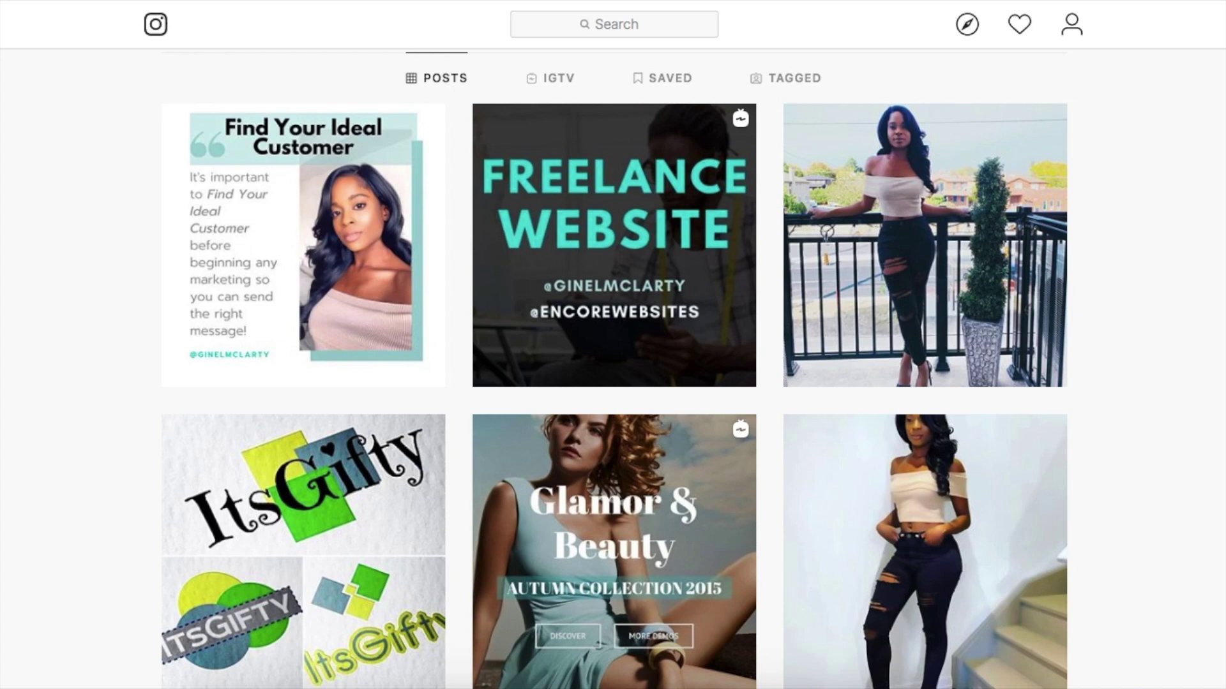
scroll(1185, 293, "up", 8)
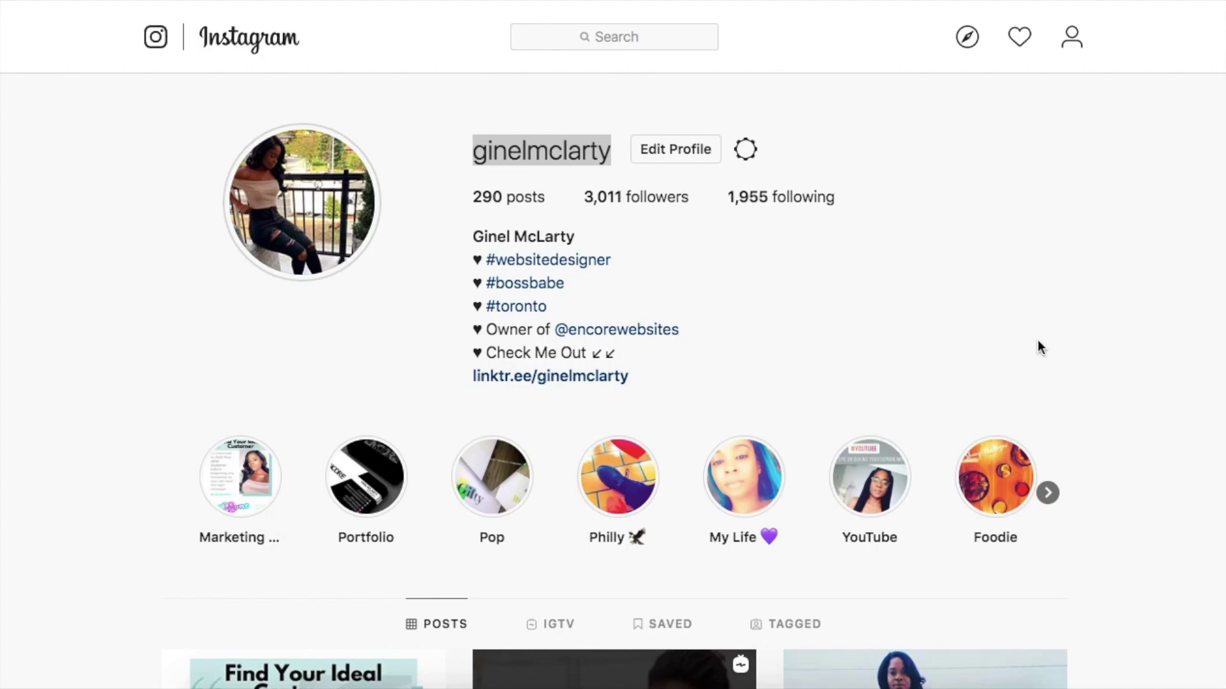
key("ctrl+Right")
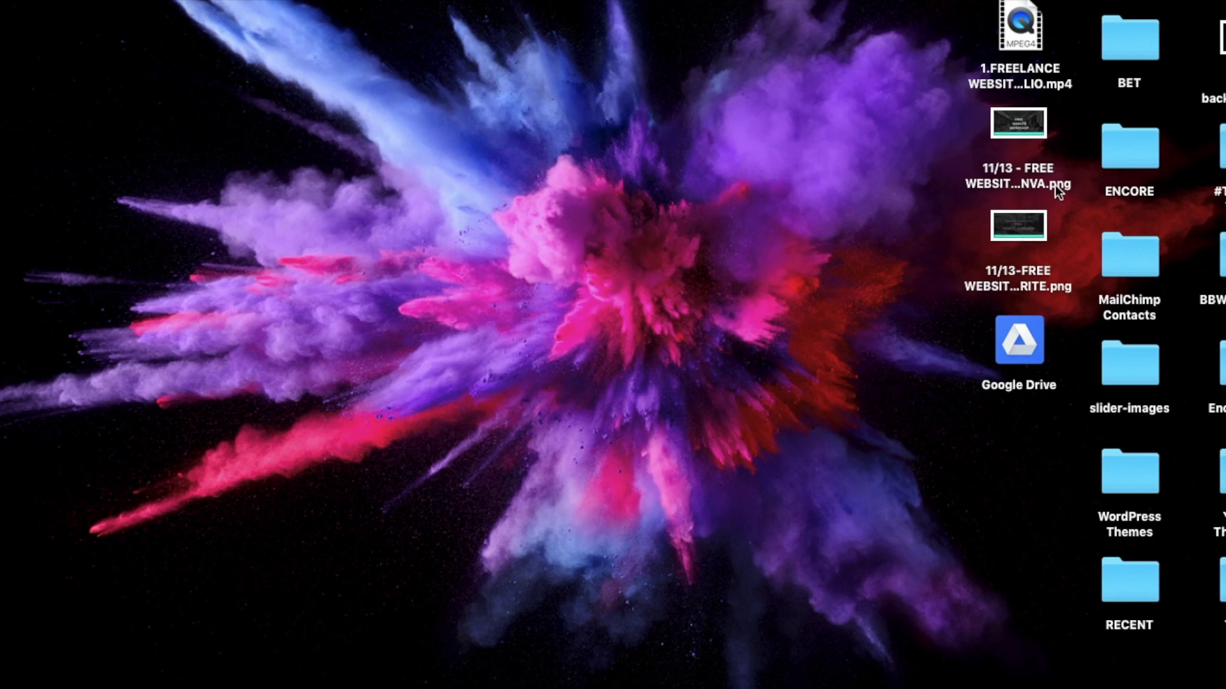
Select the 11/13 FREE WEBSITE WORKSHOP image ending in NVA.png on the desktop.
left_click(1022, 221)
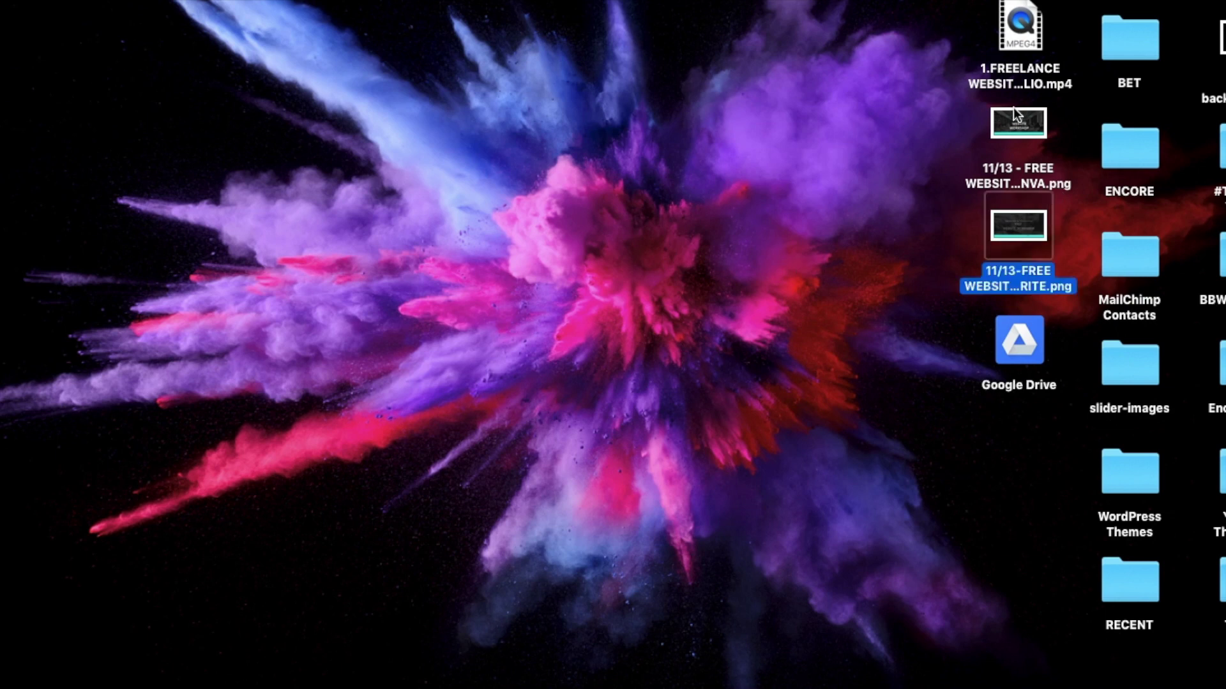
left_click(1015, 128)
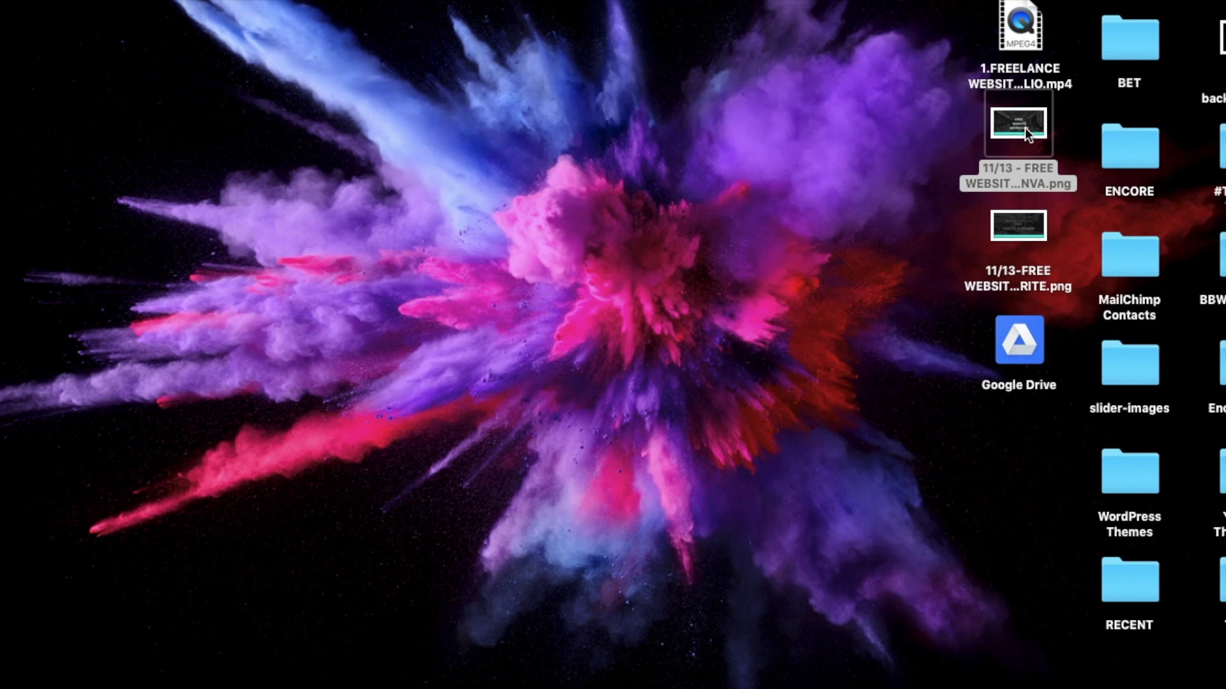
left_click(1026, 50)
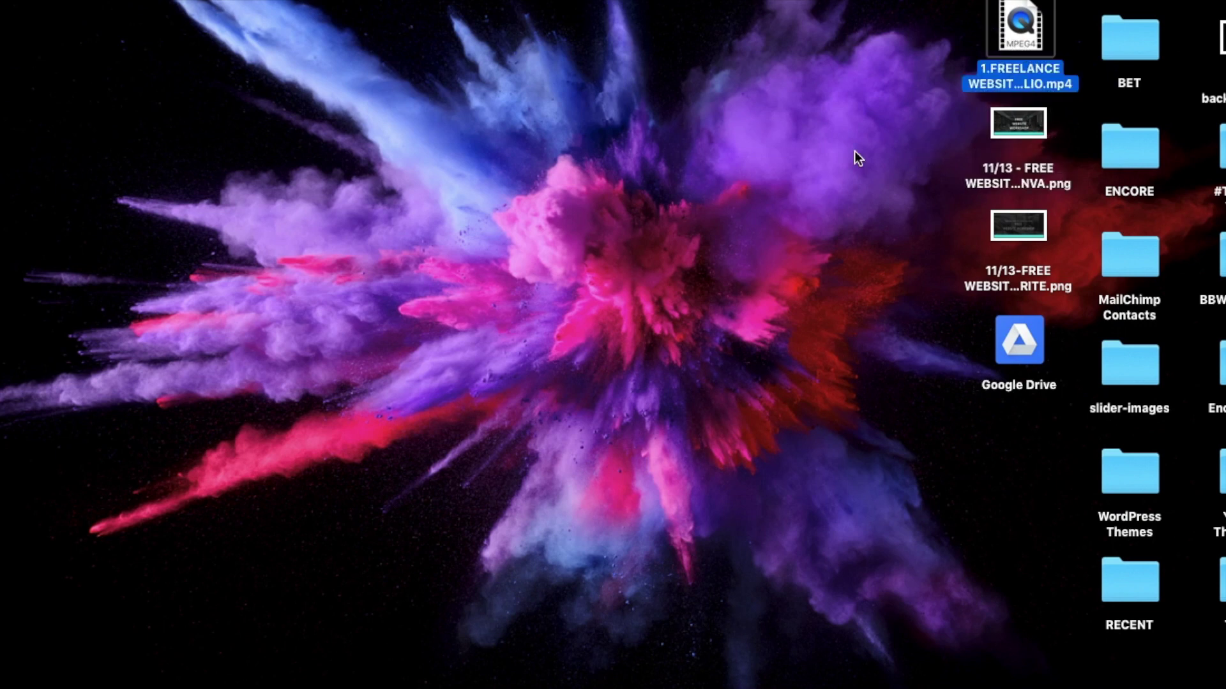
left_click(1013, 170)
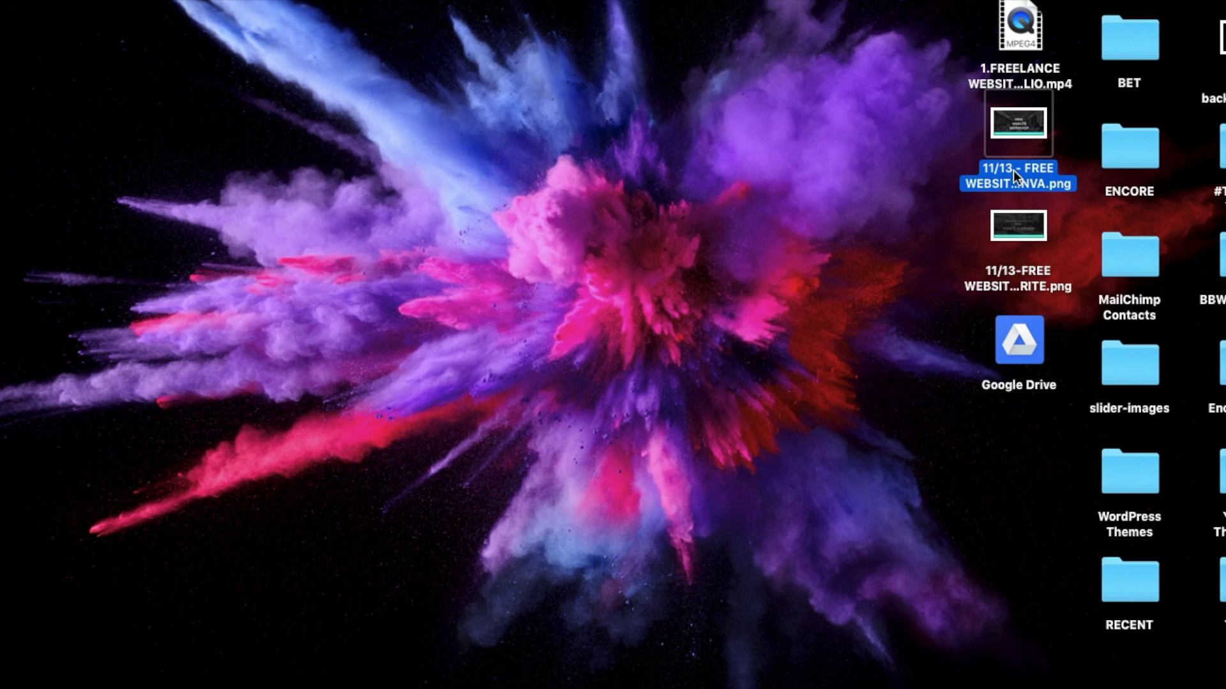
right_click(1014, 170)
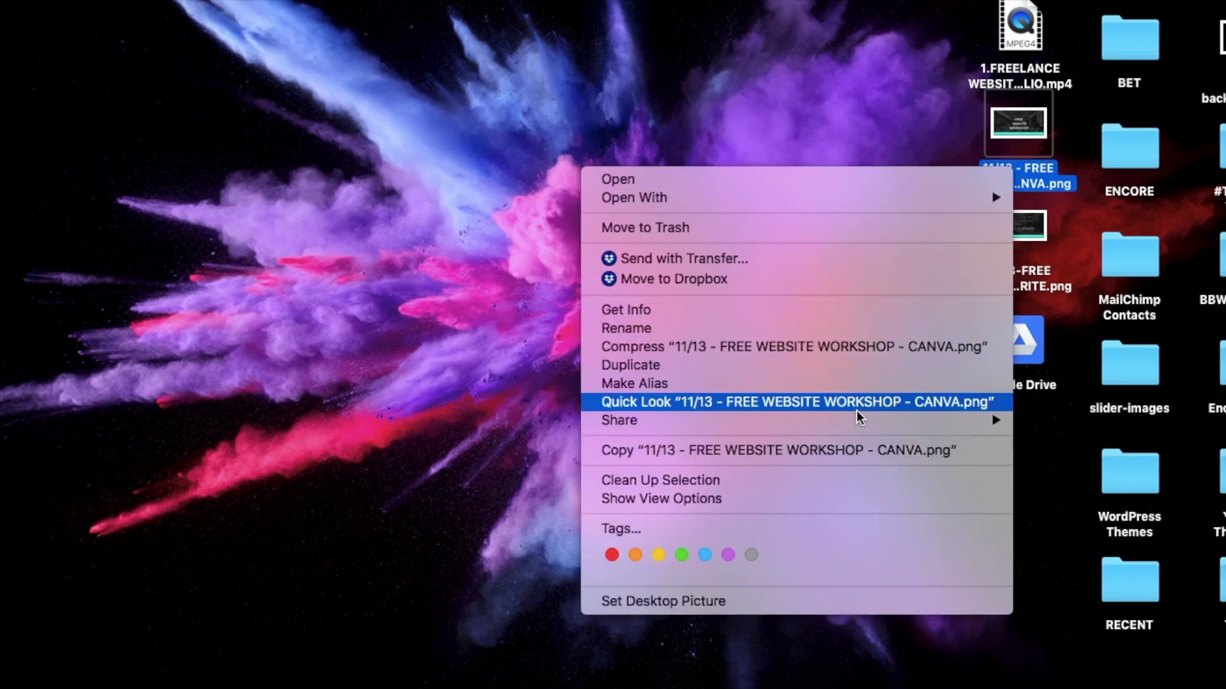
Show the Share submenu with AirDrop for the CANVA.png workshop image.
mouse_move(857, 422)
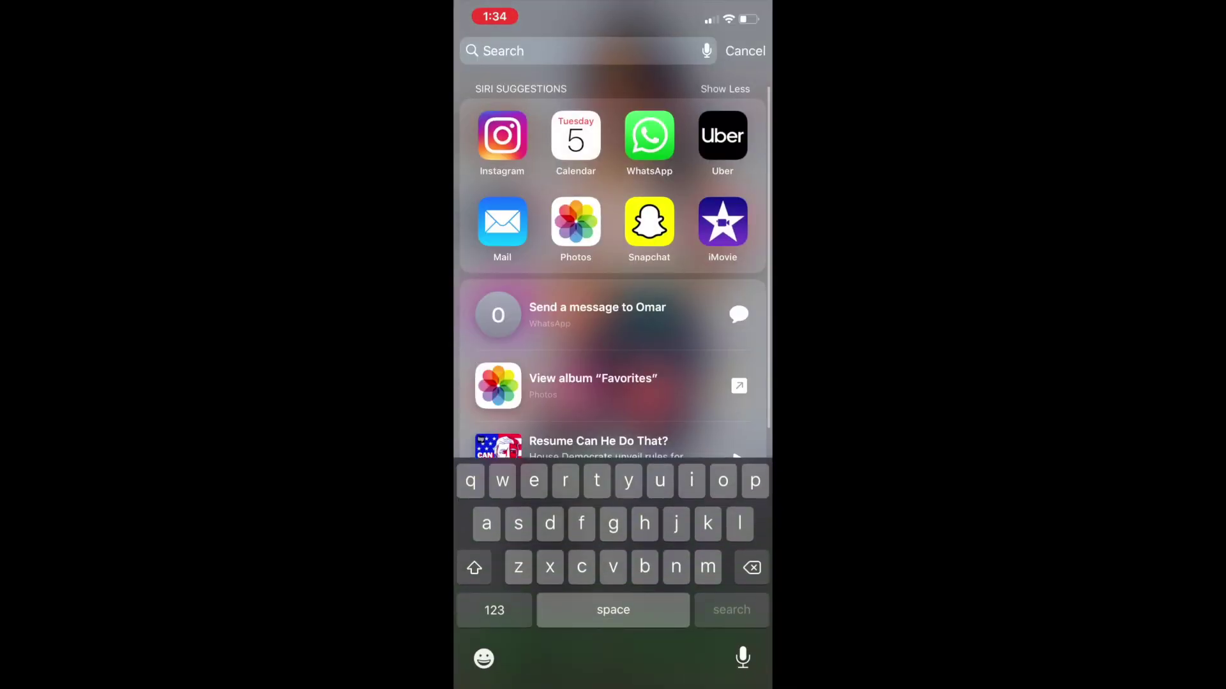
Confirm AirDrop receiving is Contacts Only under Settings > General > AirDrop.
type("air")
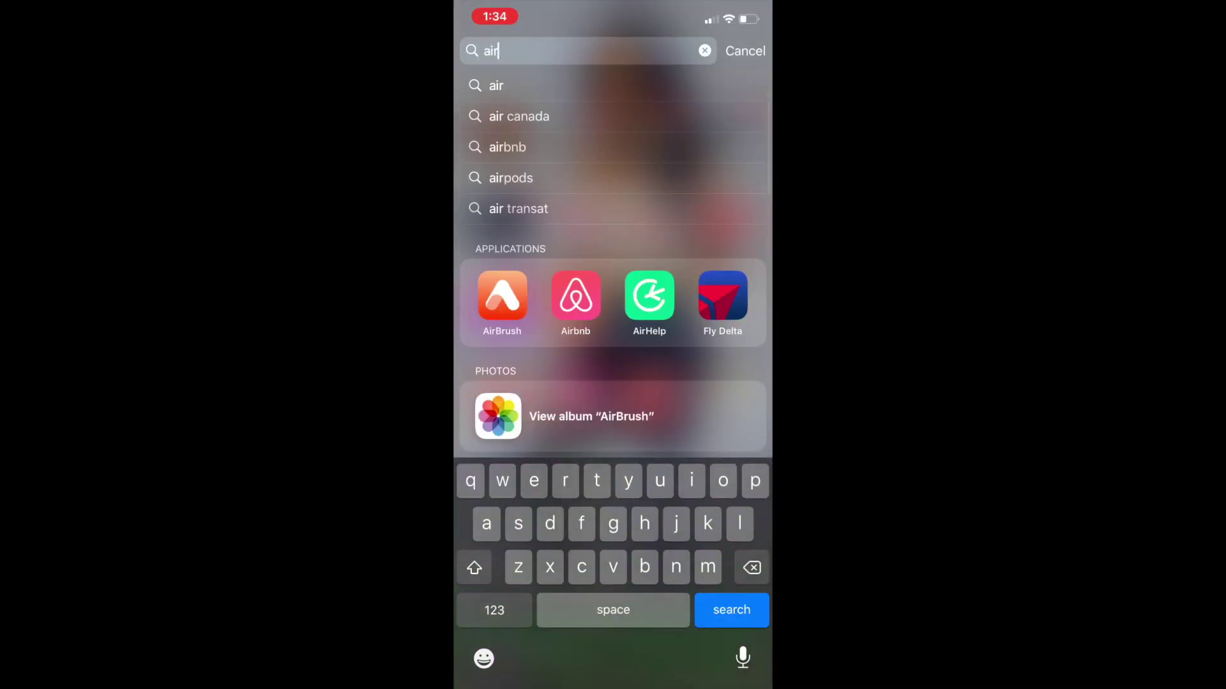
type("d")
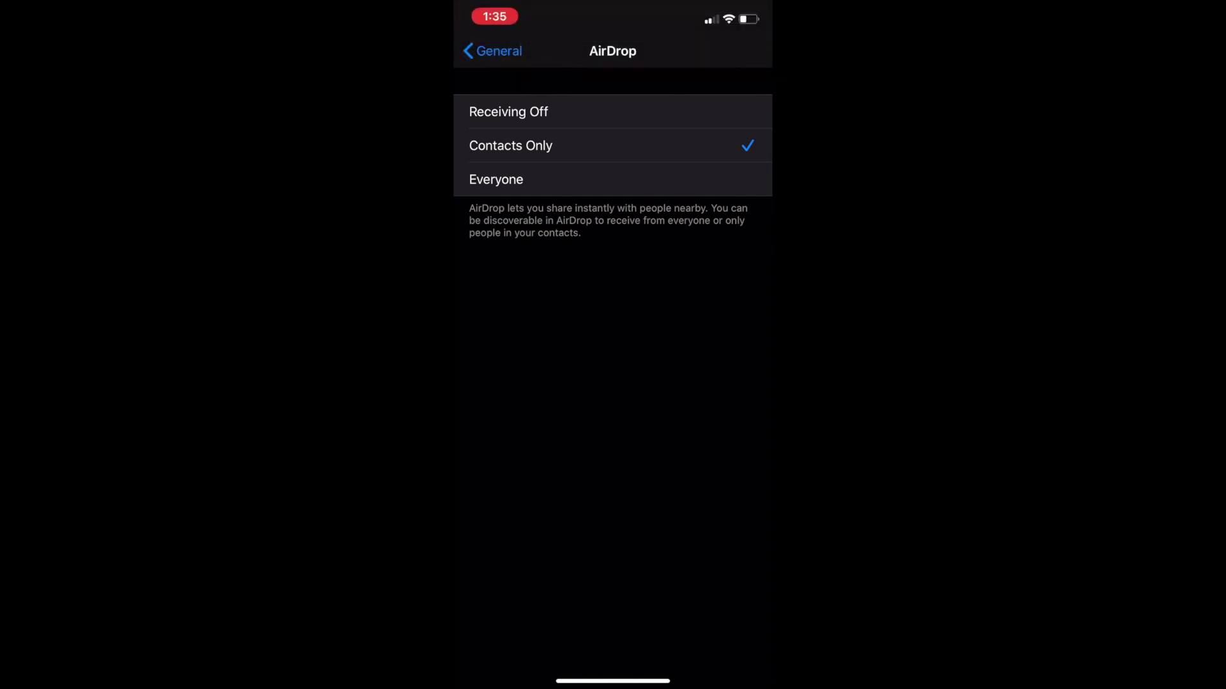
left_click(493, 52)
scroll(612, 389, "up", 2)
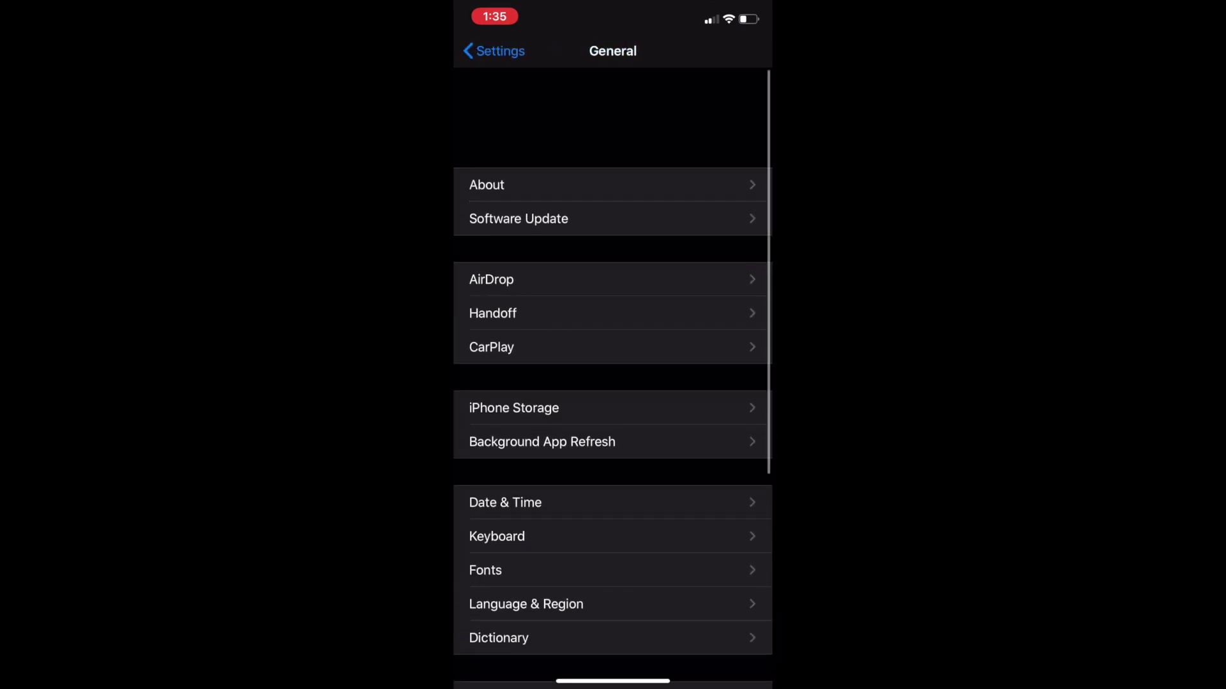
left_click(492, 206)
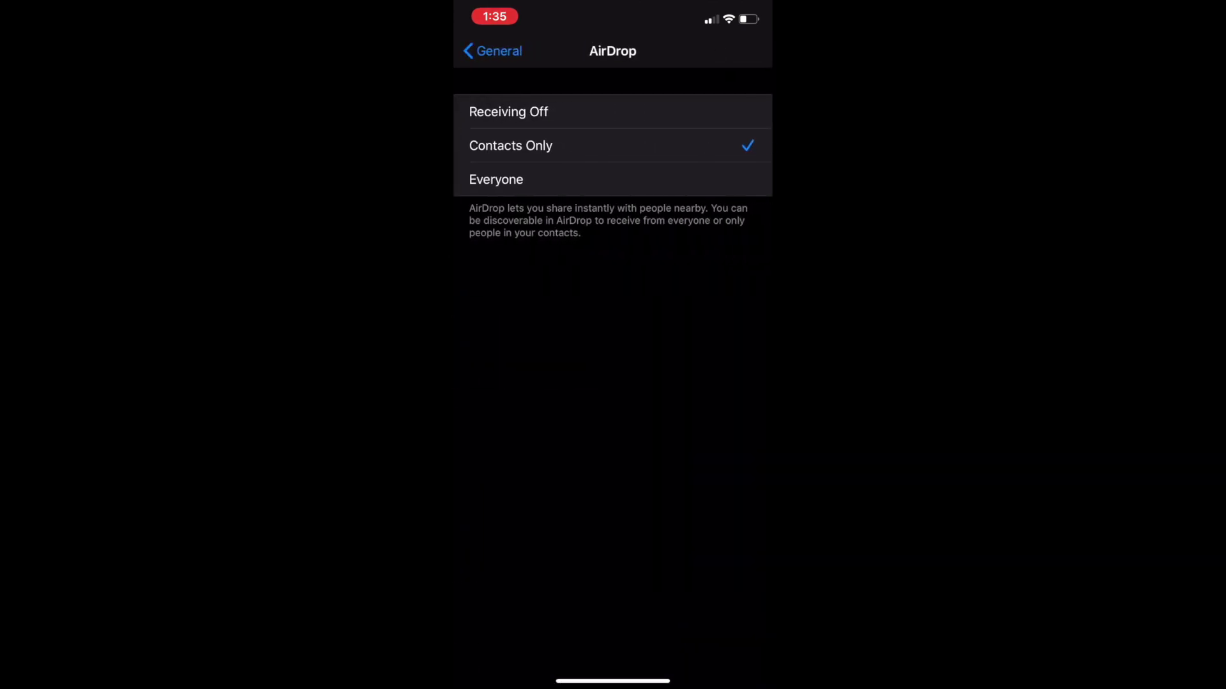
left_click(492, 51)
left_click(493, 51)
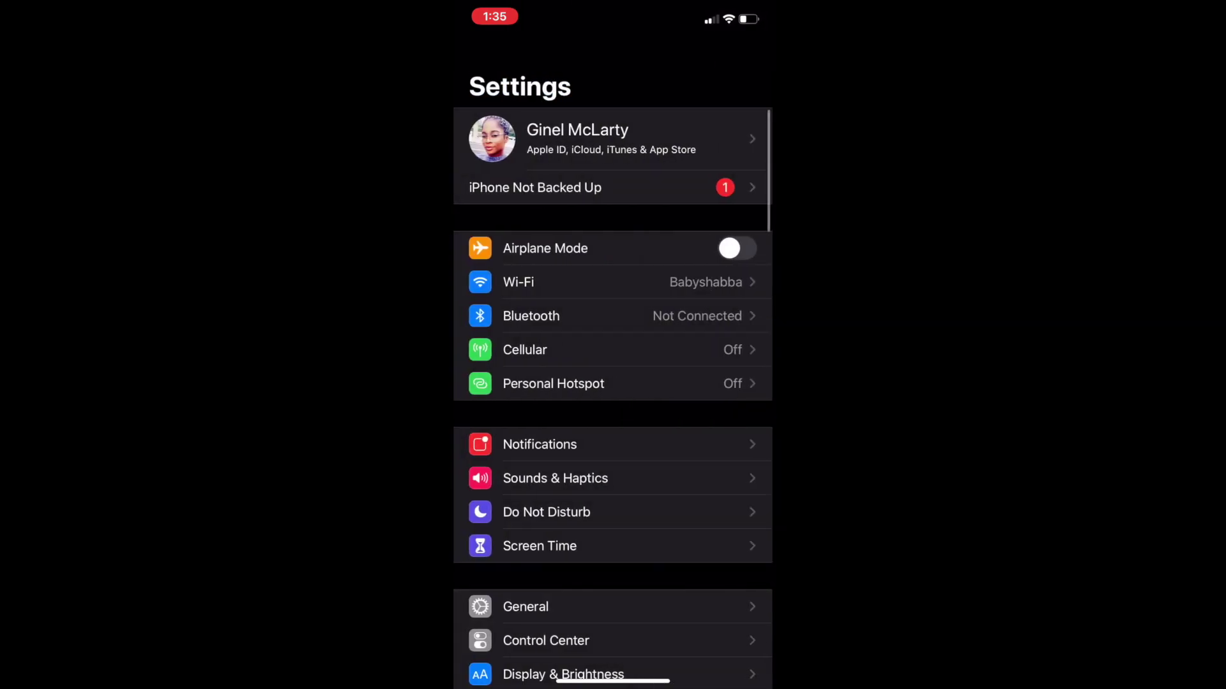
Switch to Instagram through the iPhone app switcher.
left_click_drag(612, 680, 613, 447)
left_click_drag(510, 383, 703, 383)
left_click(614, 345)
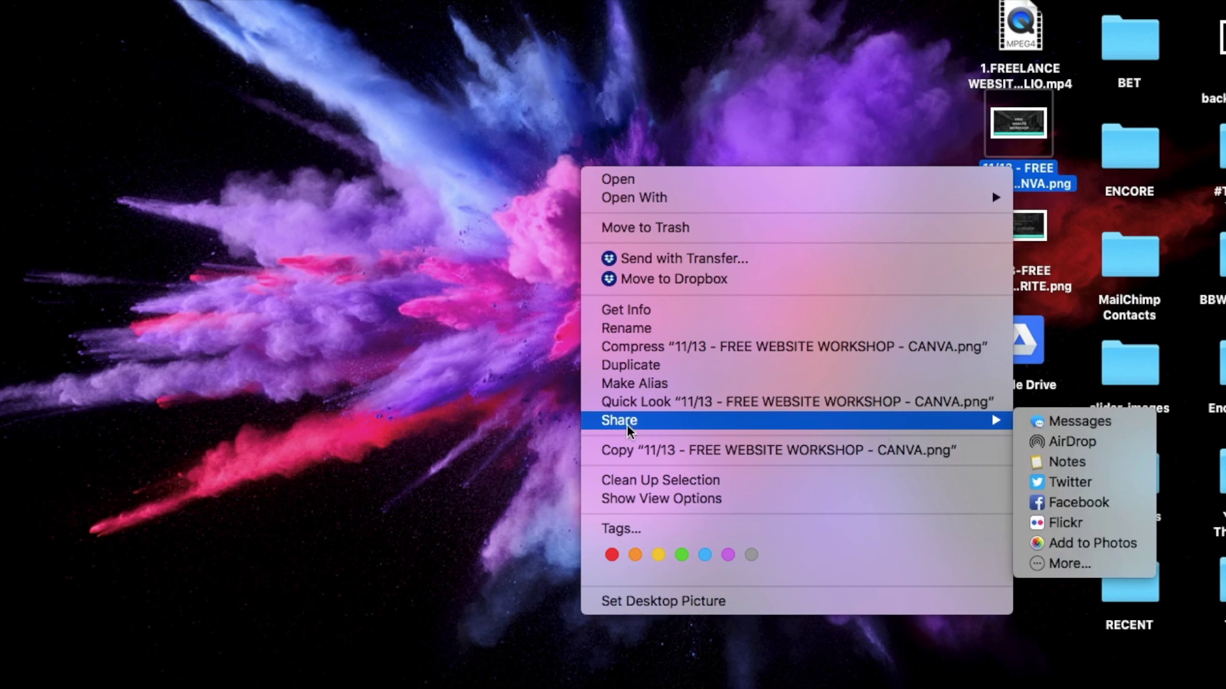
Send the CANVA.png workshop image to the nearby iPhone via Share > AirDrop.
left_click(1082, 443)
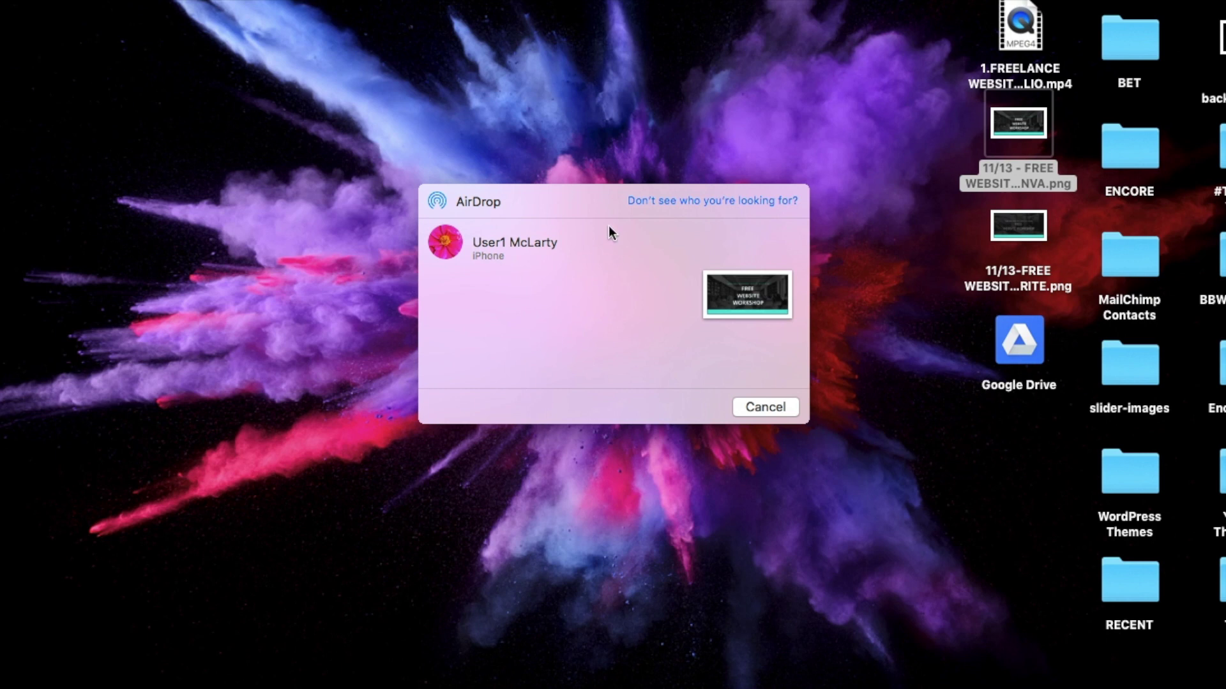
left_click(453, 240)
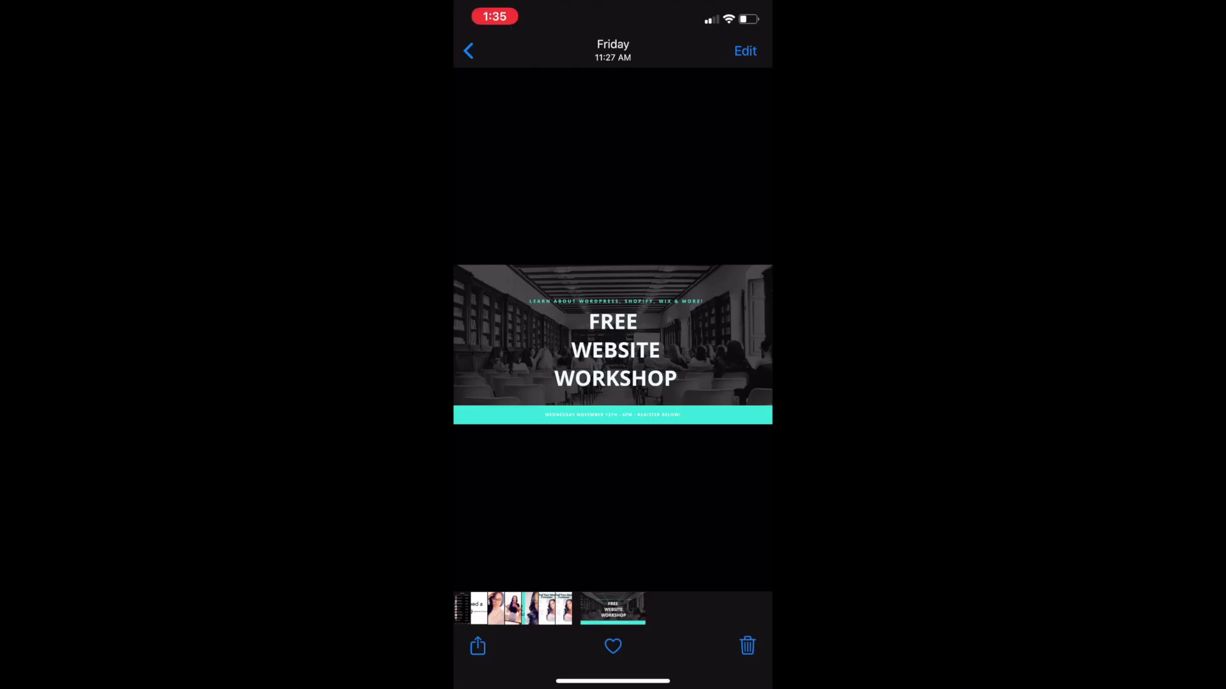
Check the received workshop image in Recents, then open the 0:03 mirror selfie video.
scroll(613, 345, "down", 2)
left_click(468, 52)
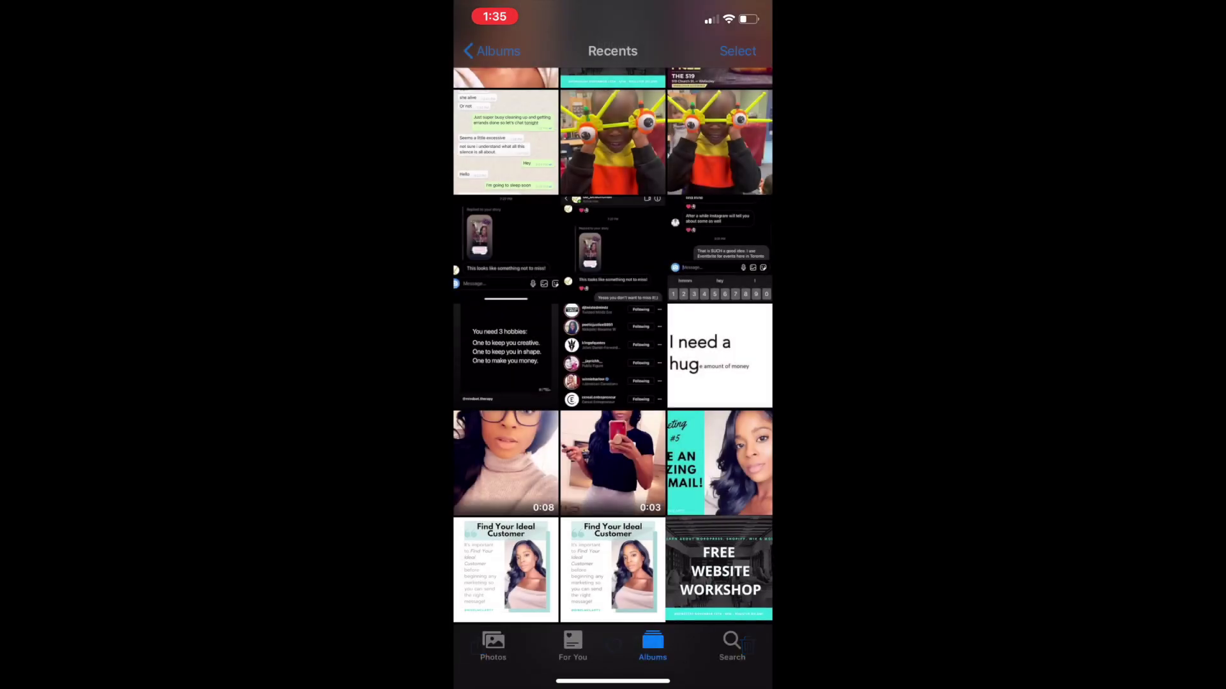
scroll(613, 345, "down", 2)
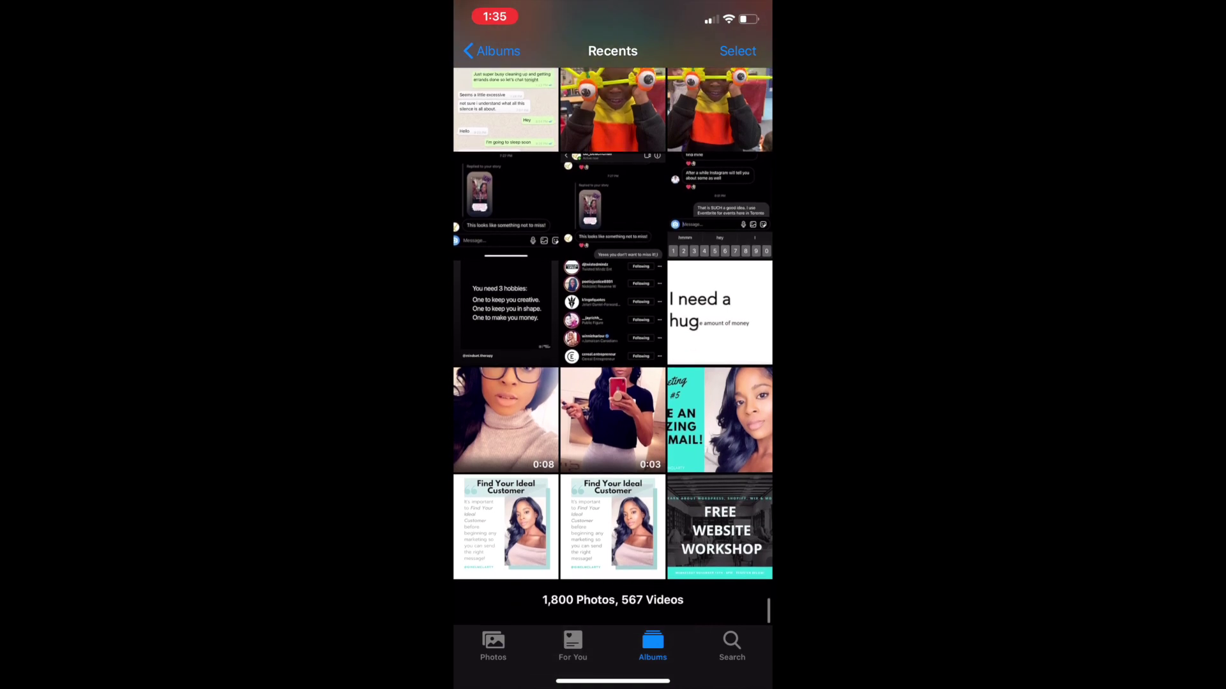
left_click(719, 529)
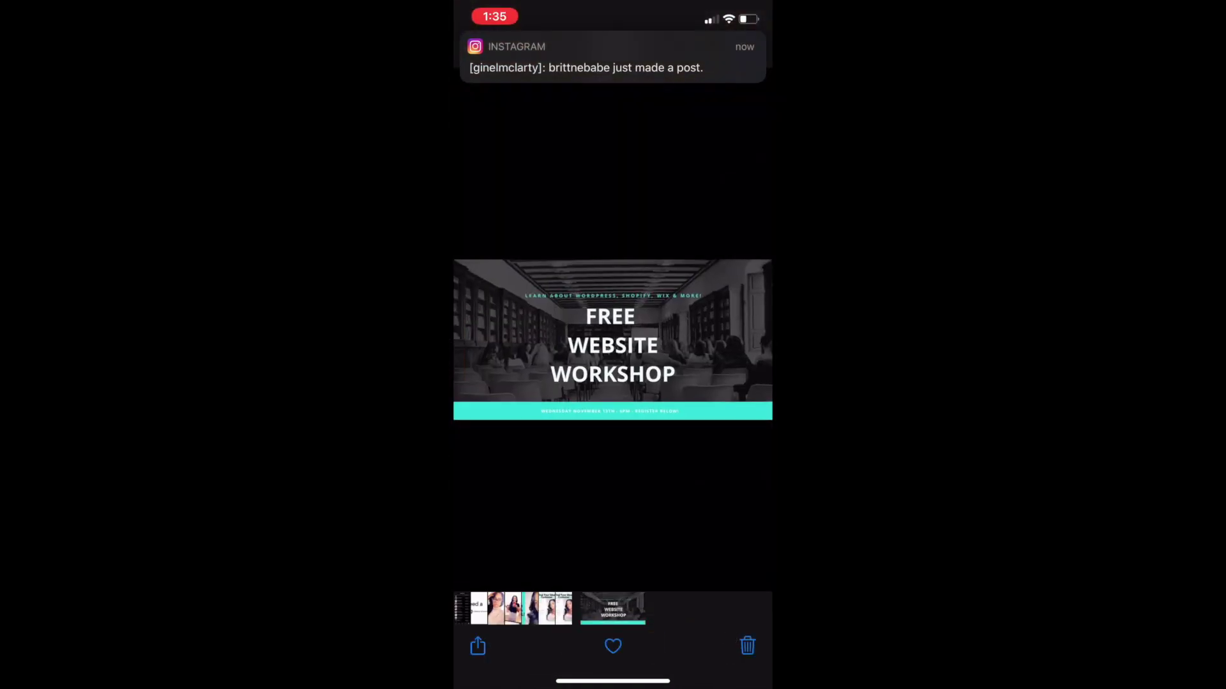
left_click_drag(612, 318, 614, 511)
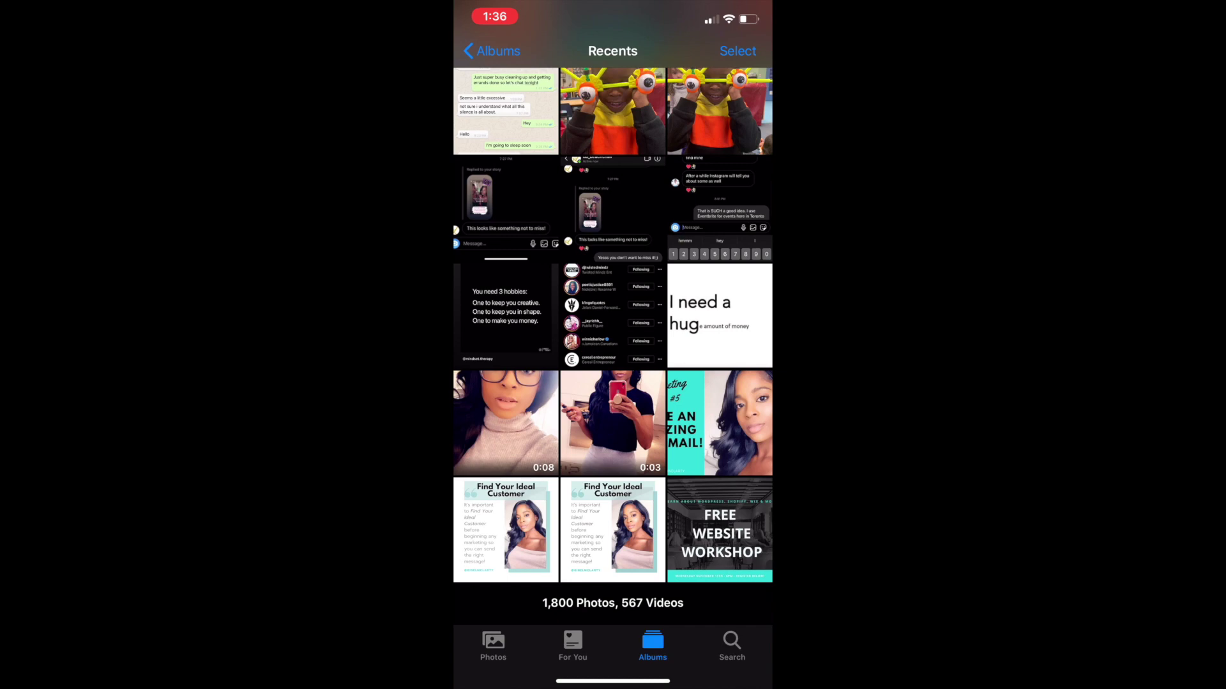
left_click(612, 422)
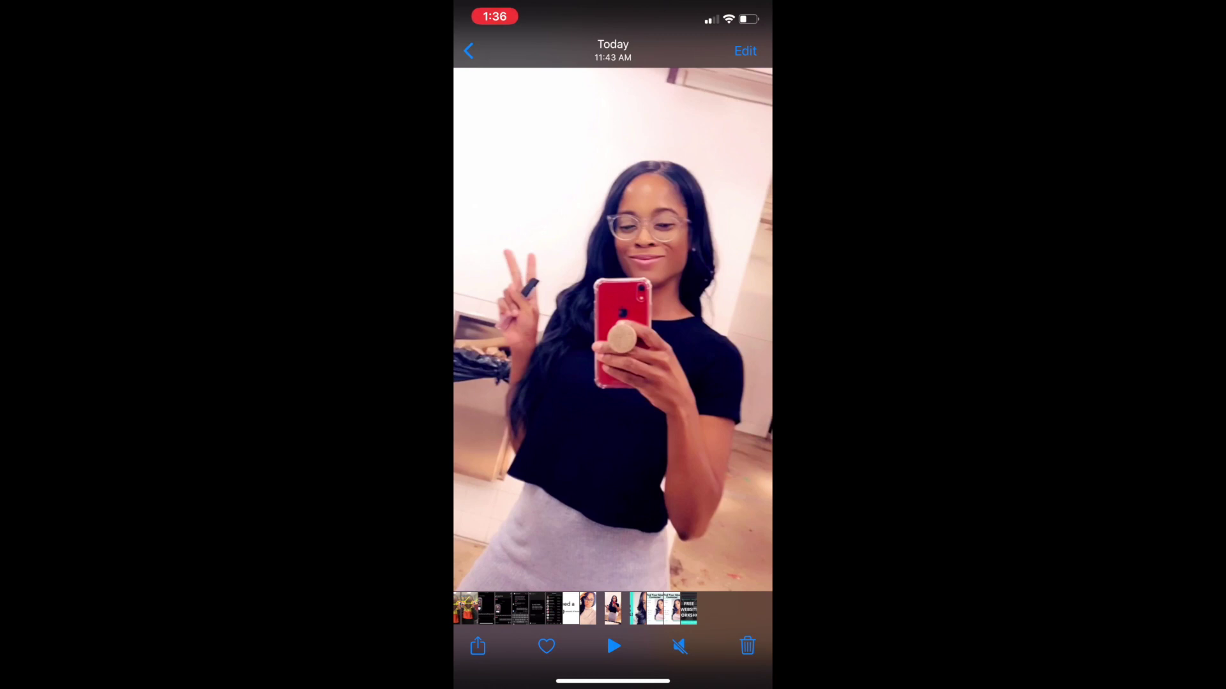
Share the 0:03 selfie video over AirDrop to the MacBook Air.
left_click(478, 646)
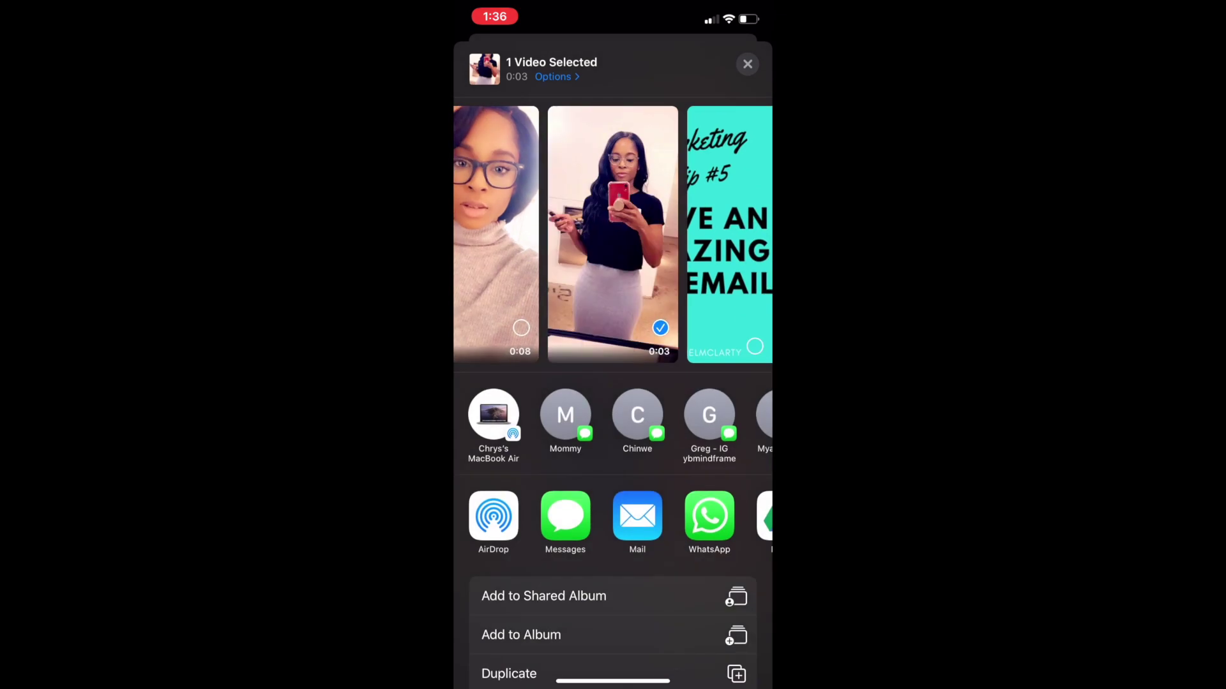
left_click(494, 516)
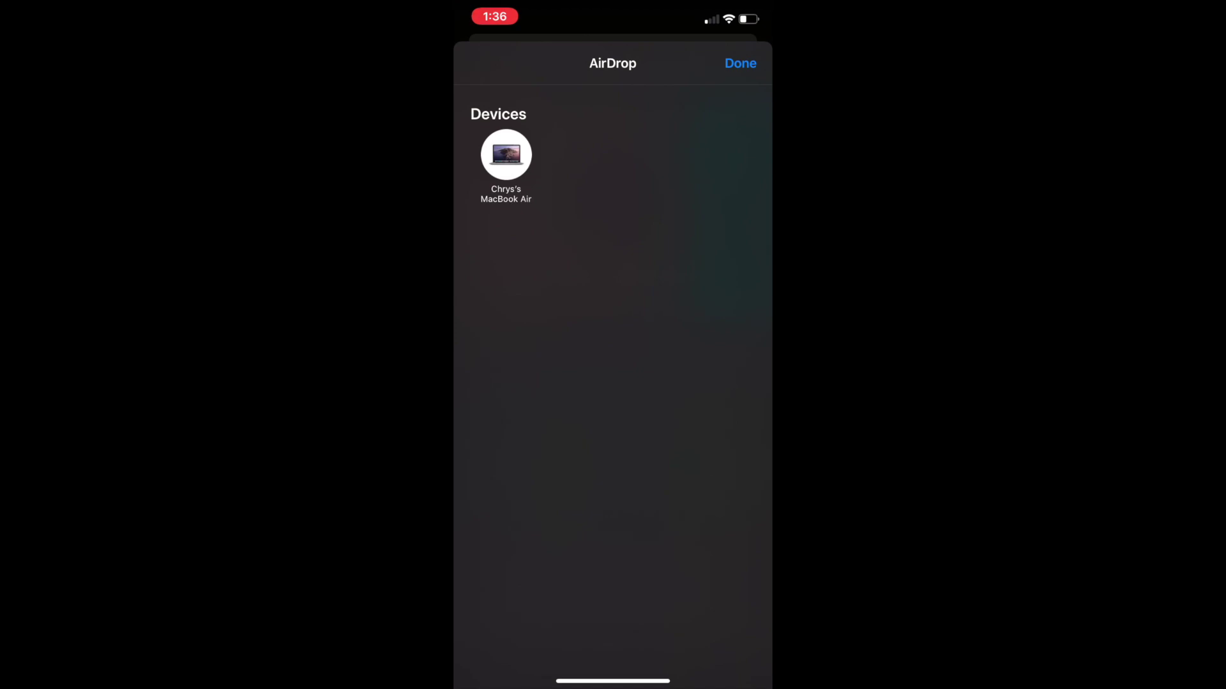
left_click(506, 154)
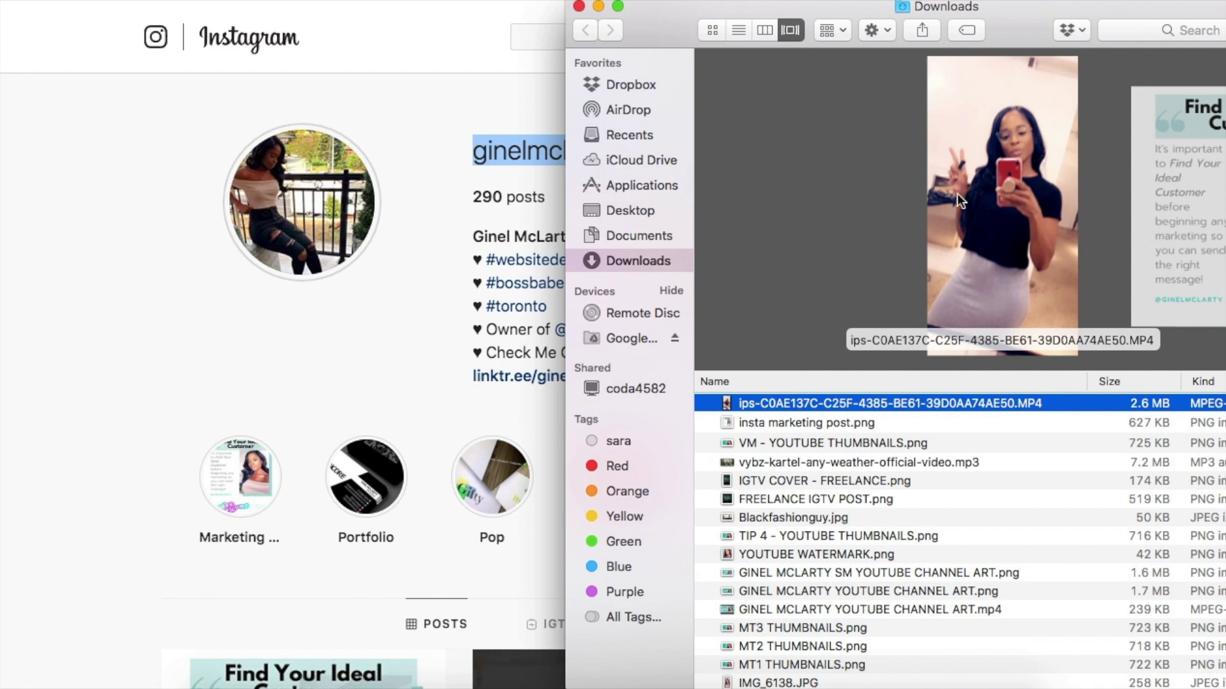
Preview the received MP4 in Quick Look, play it at lowered volume, then close it.
double_click(865, 403)
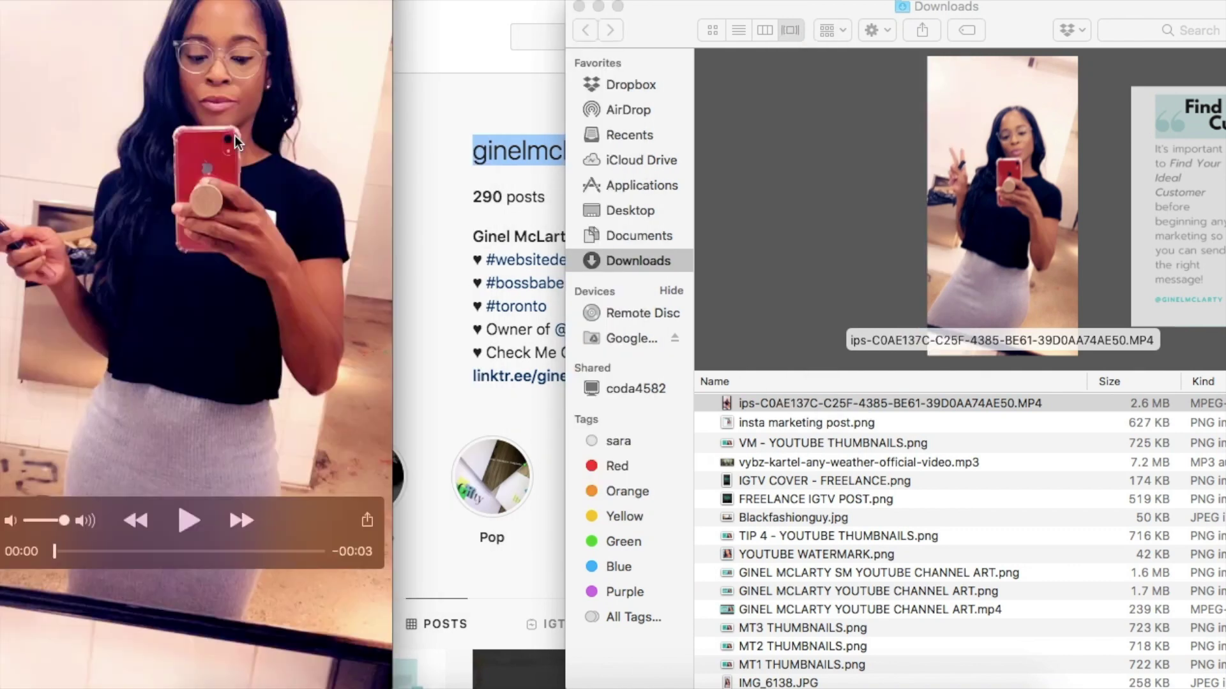
left_click(188, 523)
left_click(187, 525)
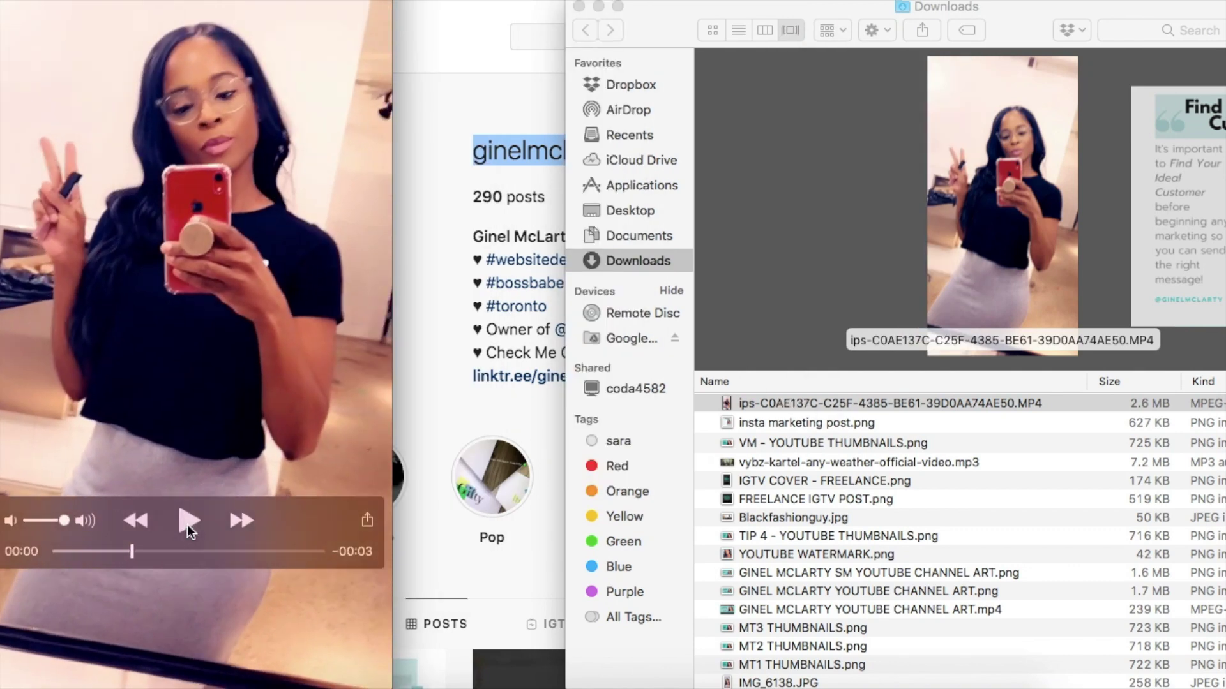
left_click_drag(65, 519, 26, 522)
left_click(194, 522)
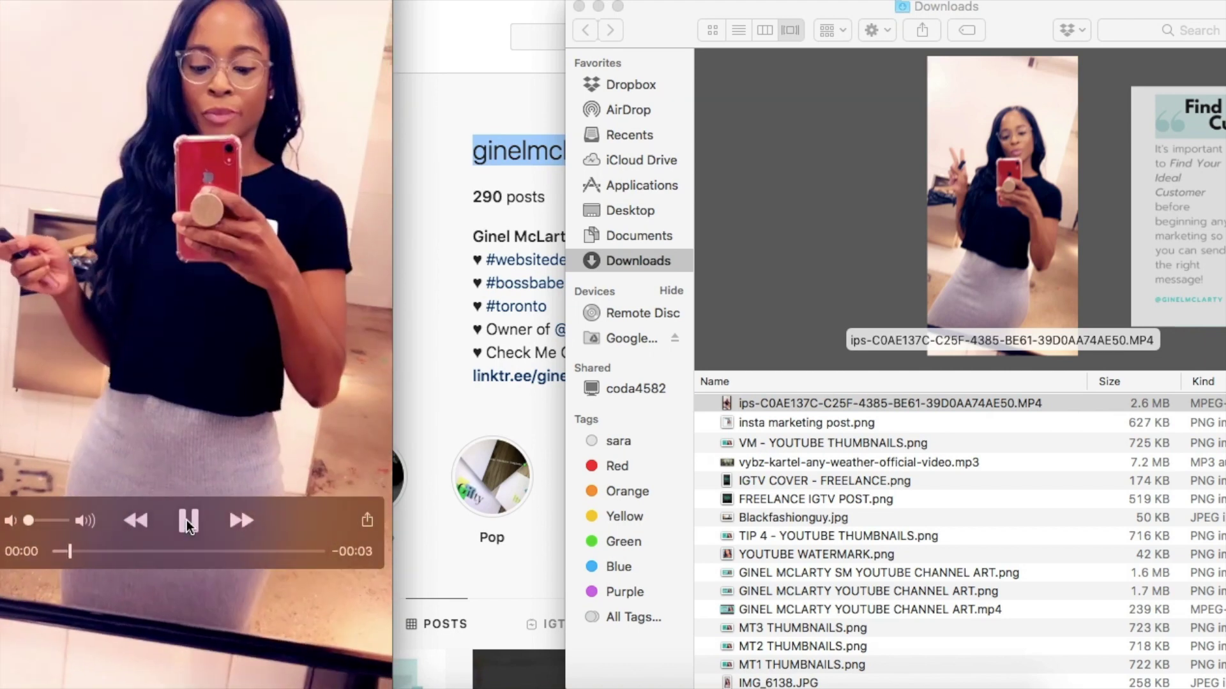
left_click(187, 520)
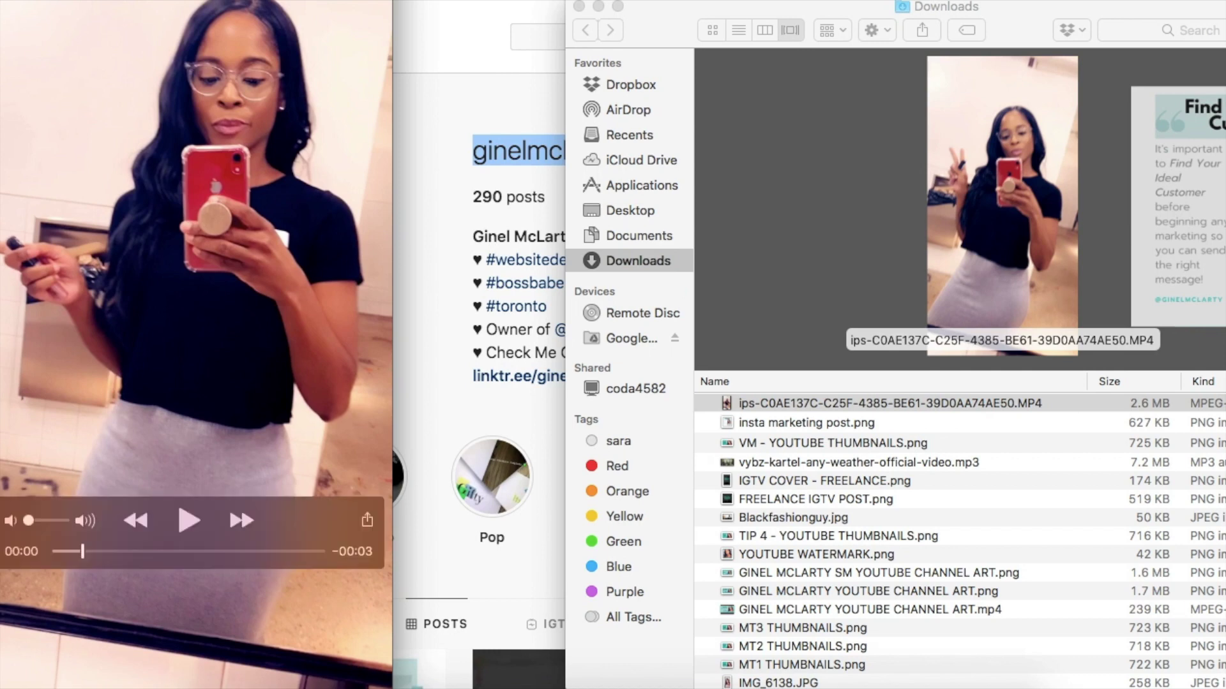
key("space")
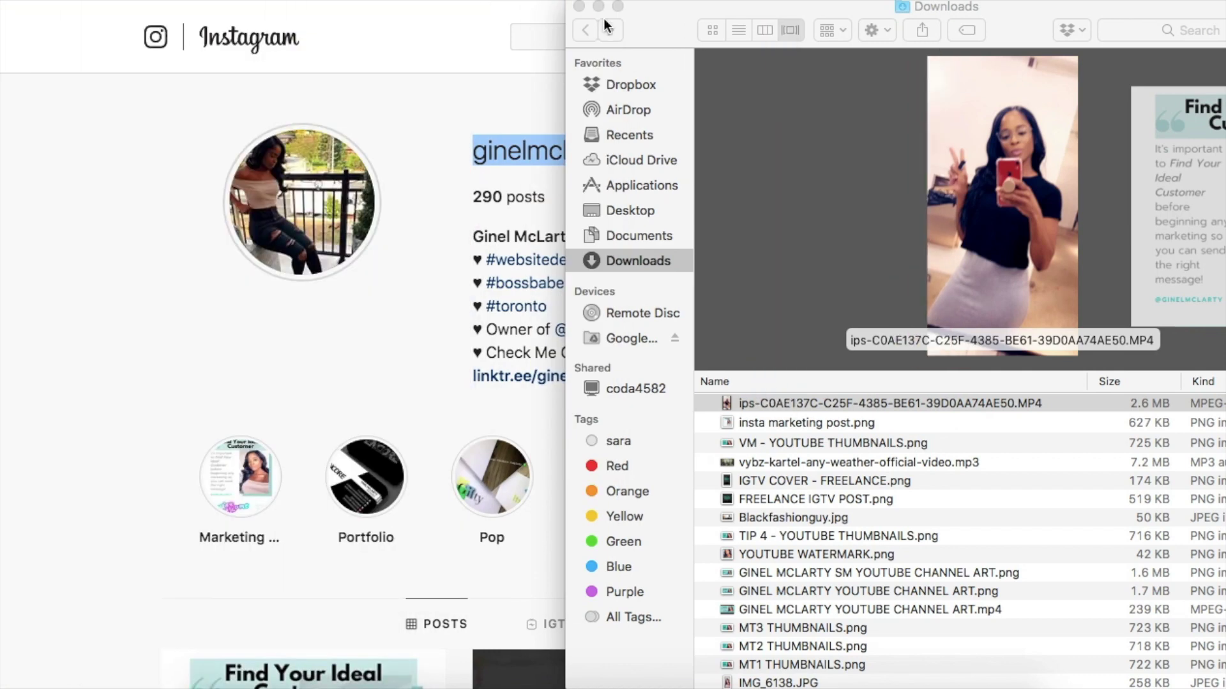
Close the Finder Downloads window and scroll through the Instagram profile posts.
left_click(579, 7)
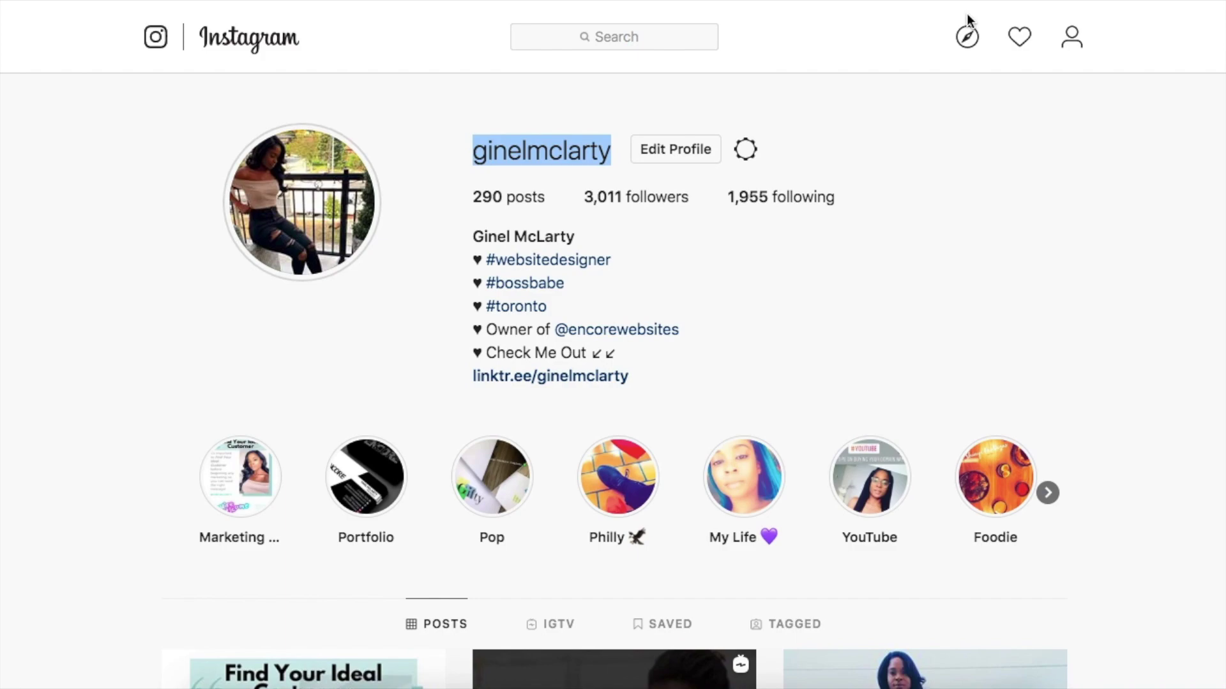
scroll(1050, 204, "down", 15)
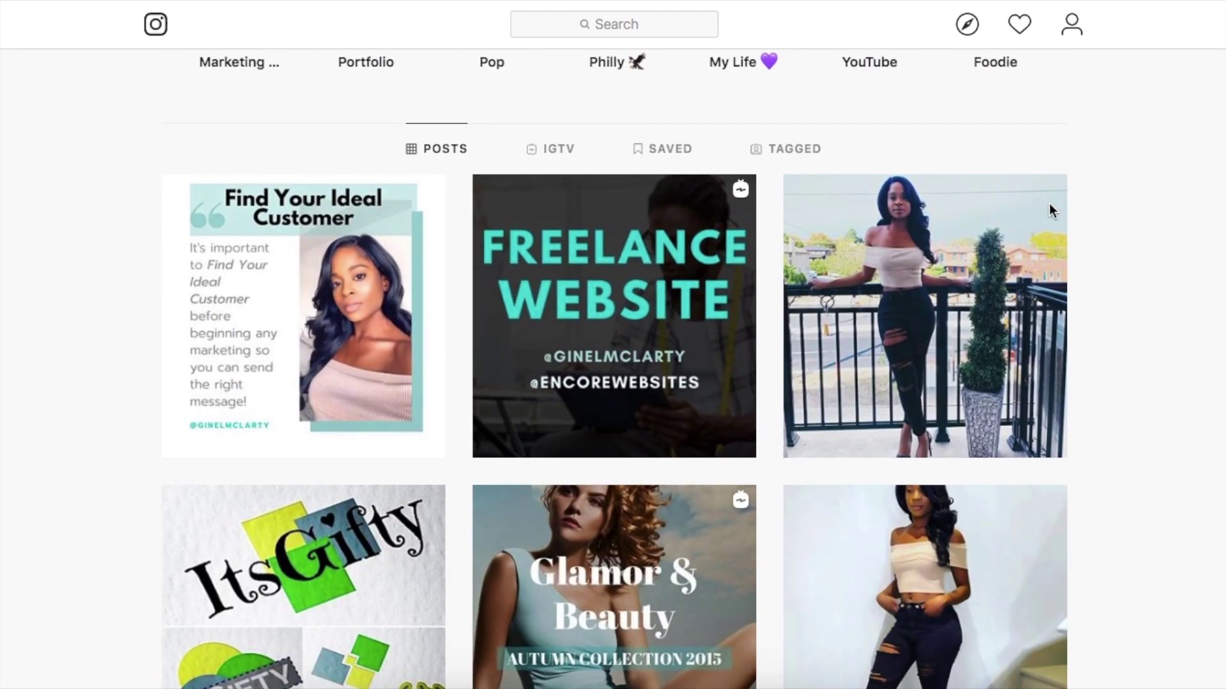
scroll(1052, 211, "up", 15)
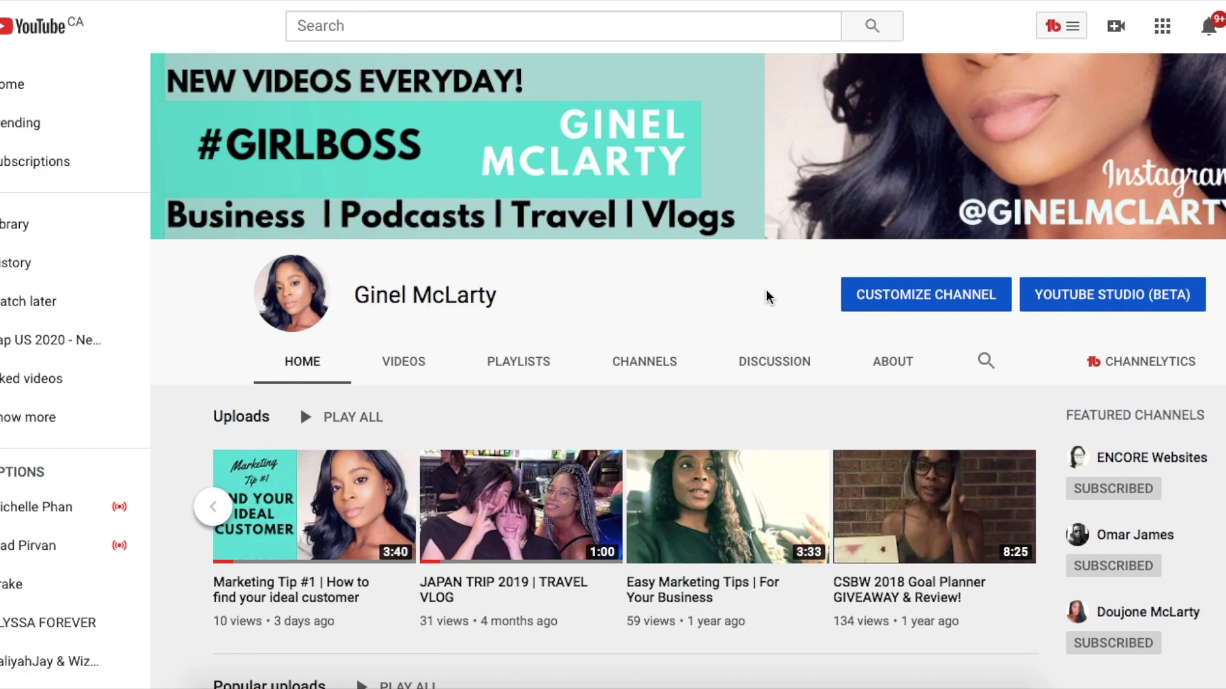
Scroll through the YouTube channel's uploads and playlists.
scroll(765, 294, "down", 8)
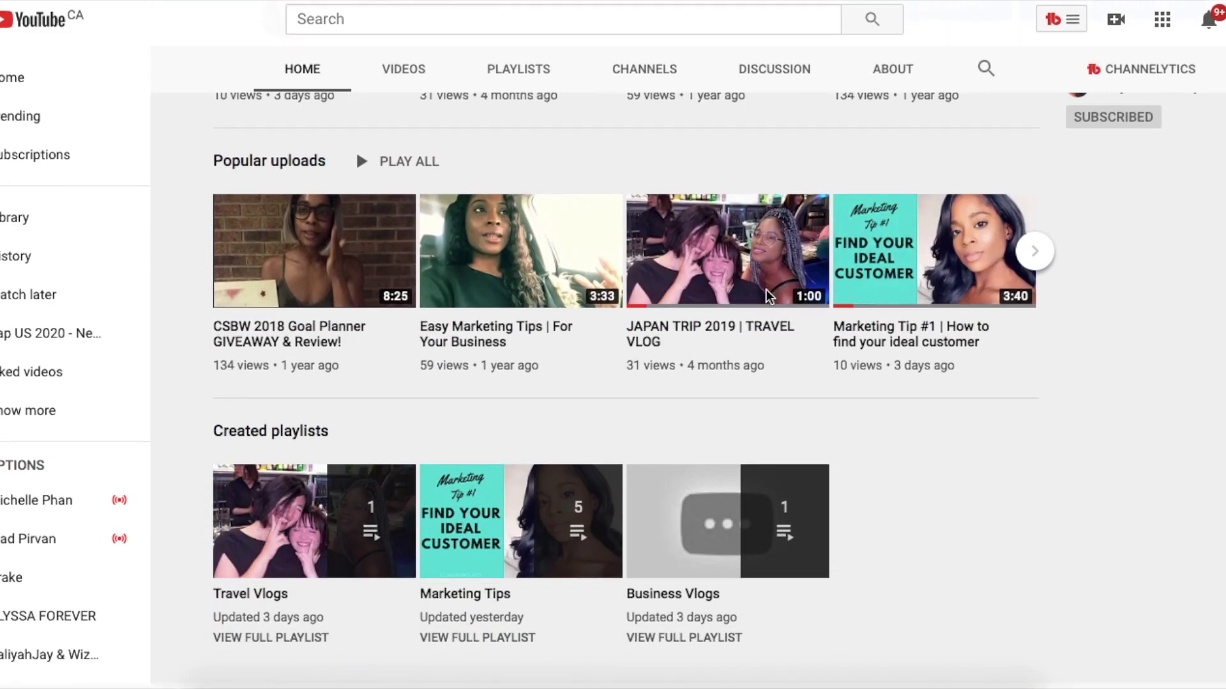
scroll(769, 296, "up", 8)
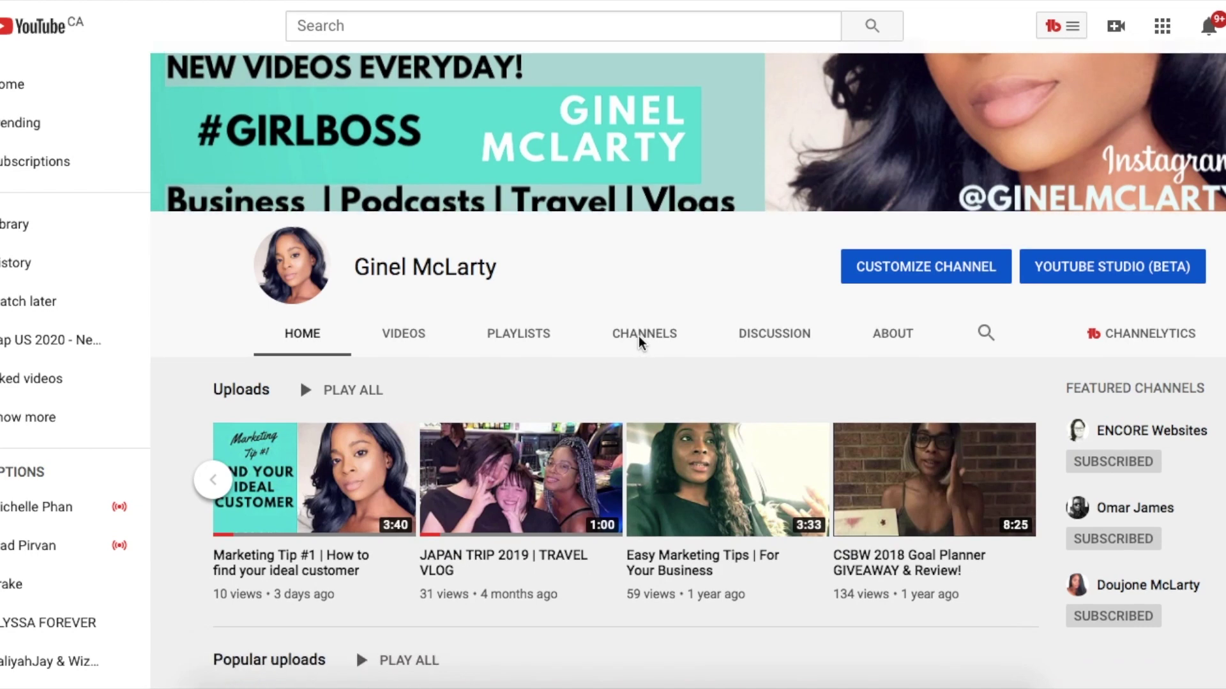
scroll(641, 343, "down", 4)
scroll(639, 338, "down", 4)
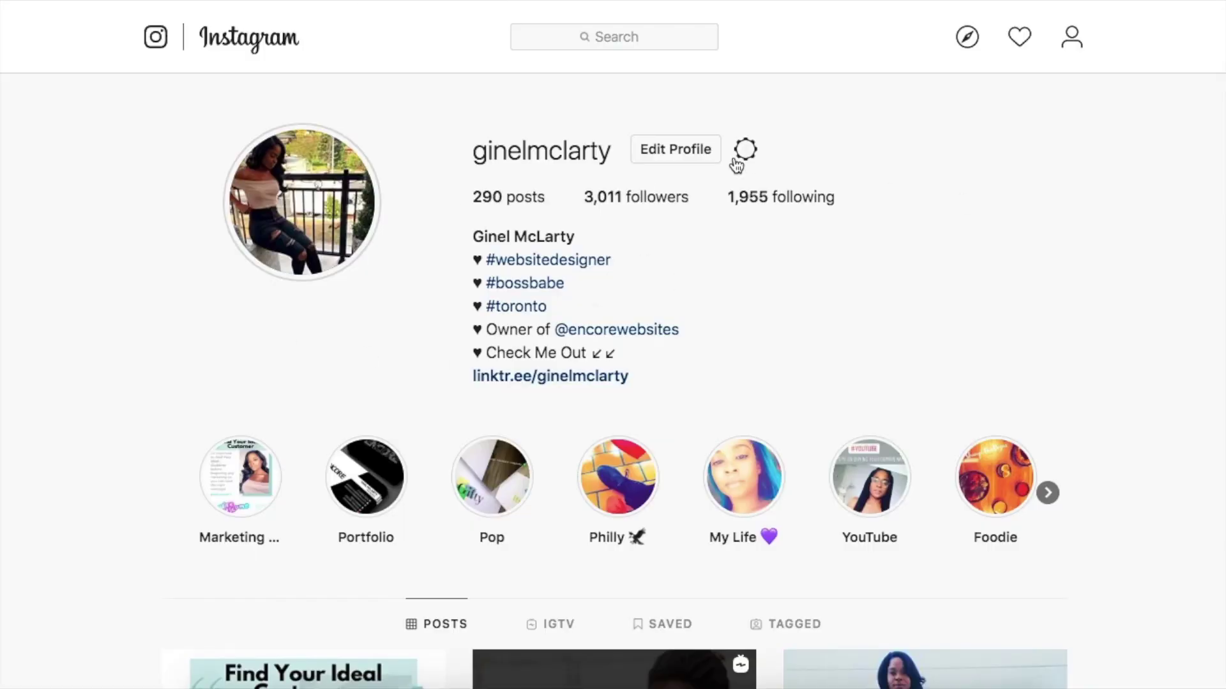
scroll(737, 165, "down", 2)
scroll(736, 164, "up", 2)
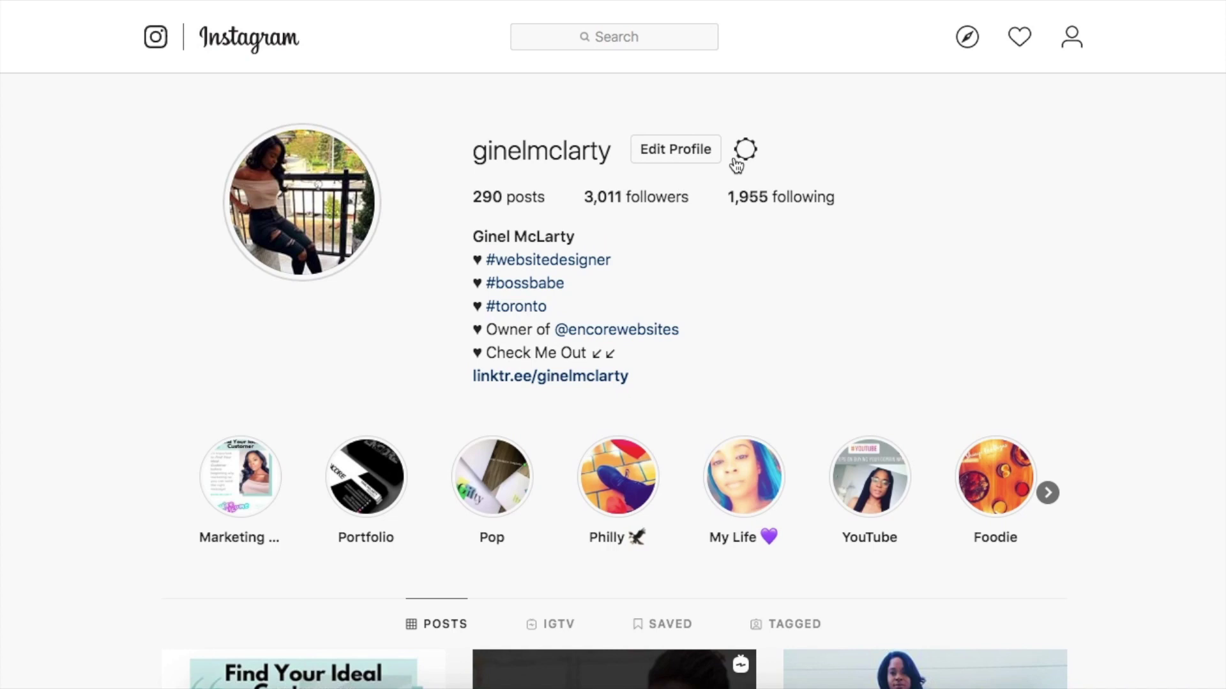